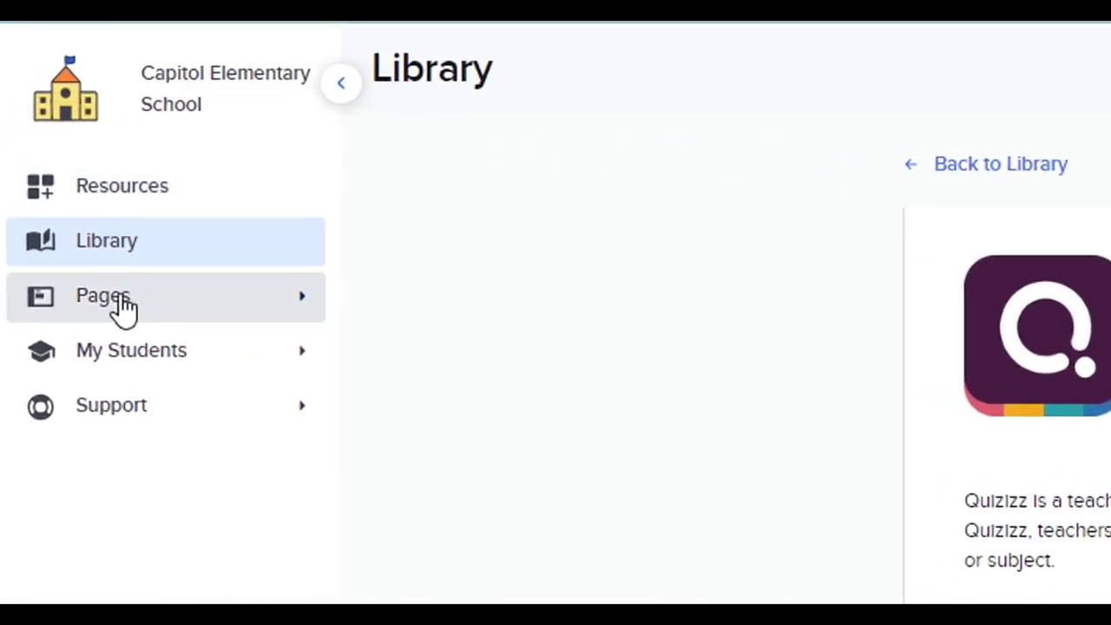
- Create a new Teacher Page under My Teacher Pages and dismiss the creation notification
left_click(110, 302)
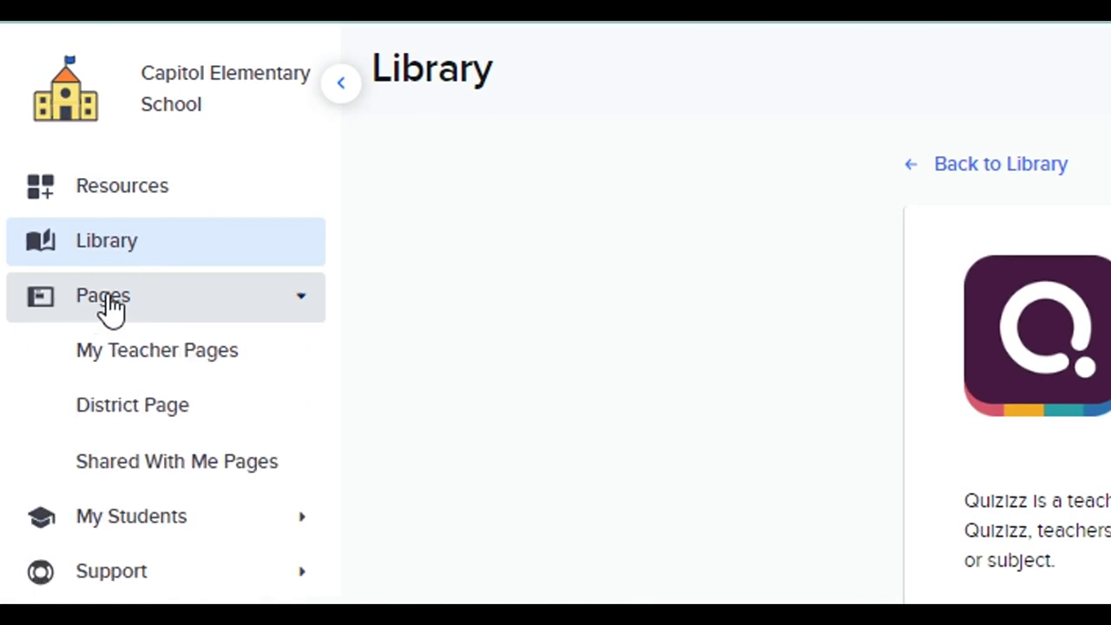
left_click(211, 371)
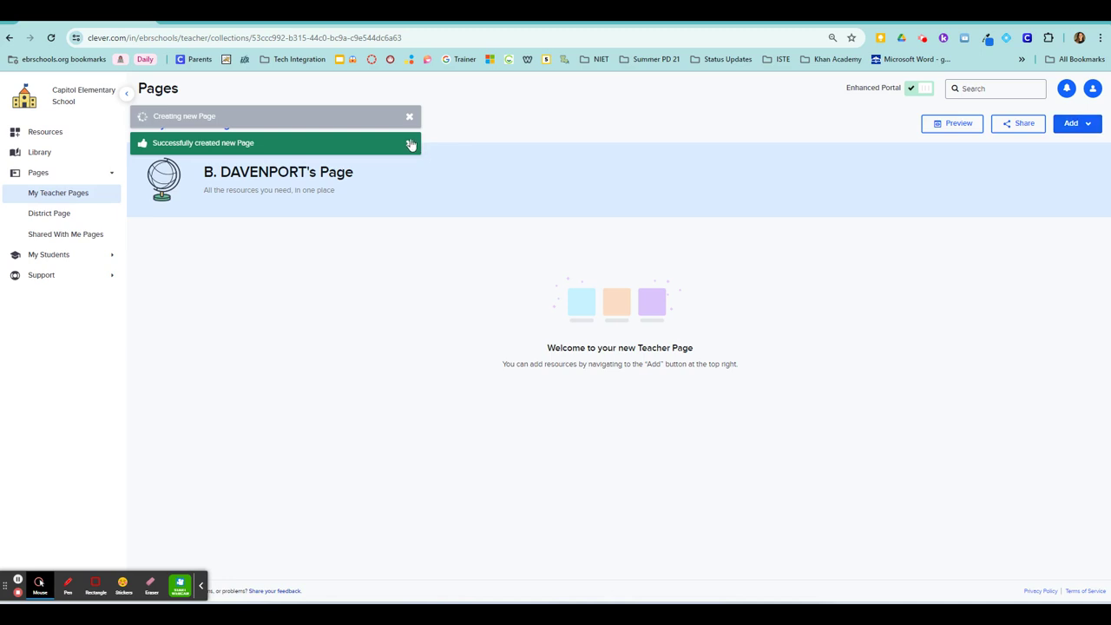
left_click(409, 143)
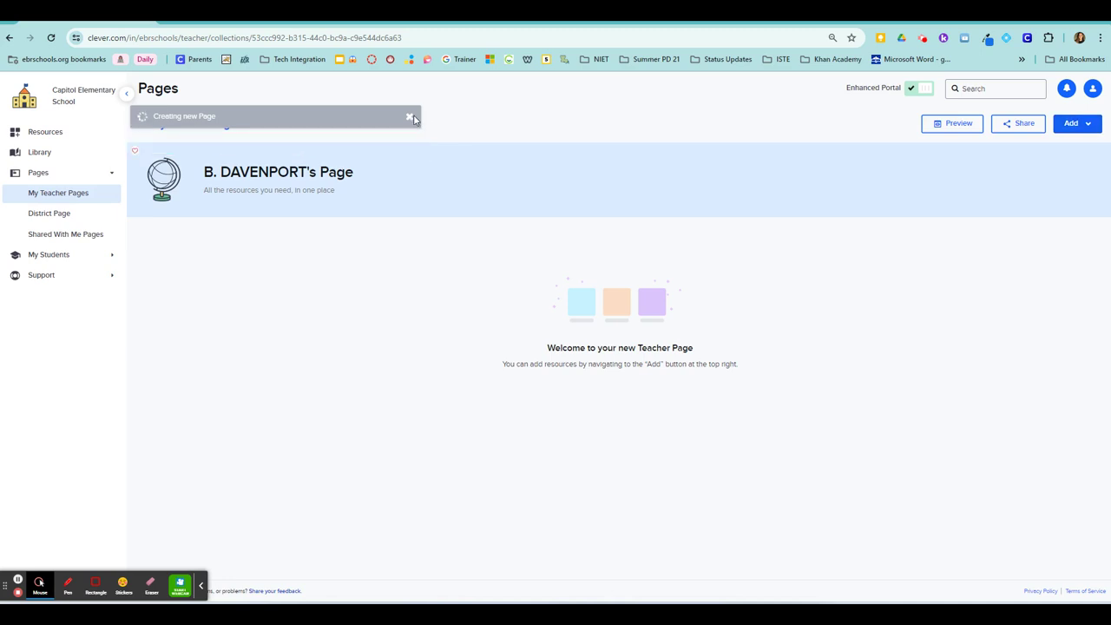
- Give the new page a light green header color, keeping its globe icon
left_click(410, 116)
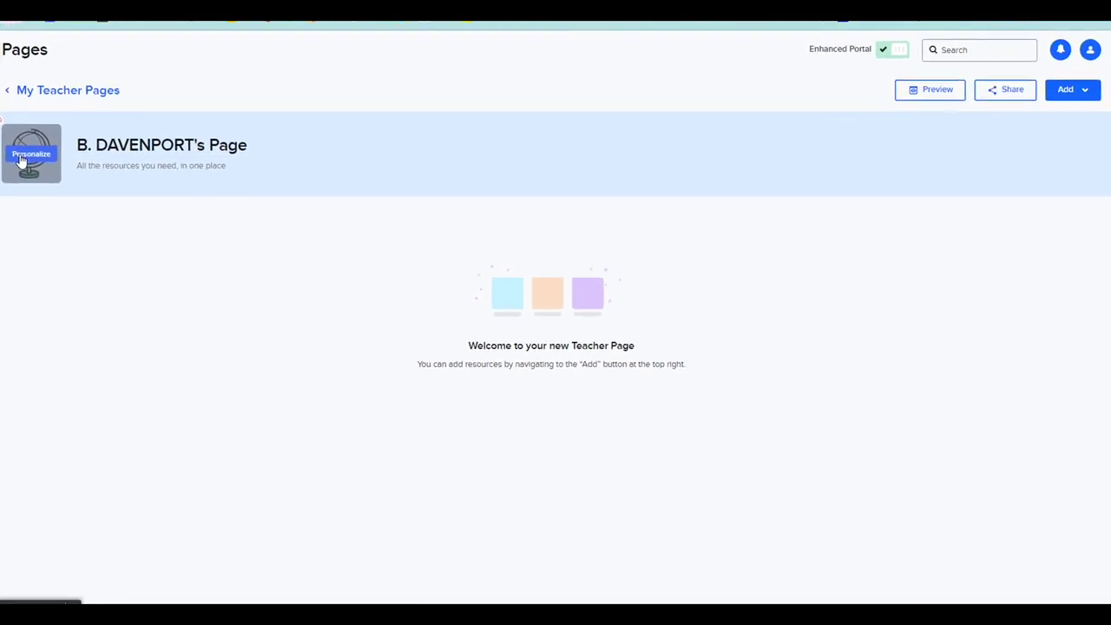
left_click(159, 182)
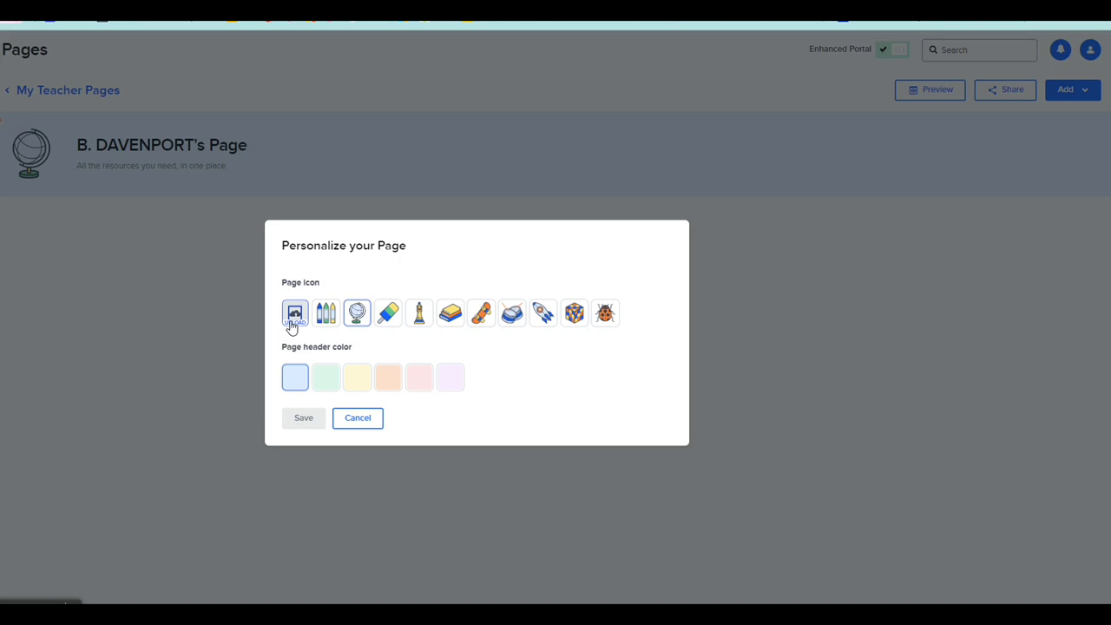
left_click(320, 382)
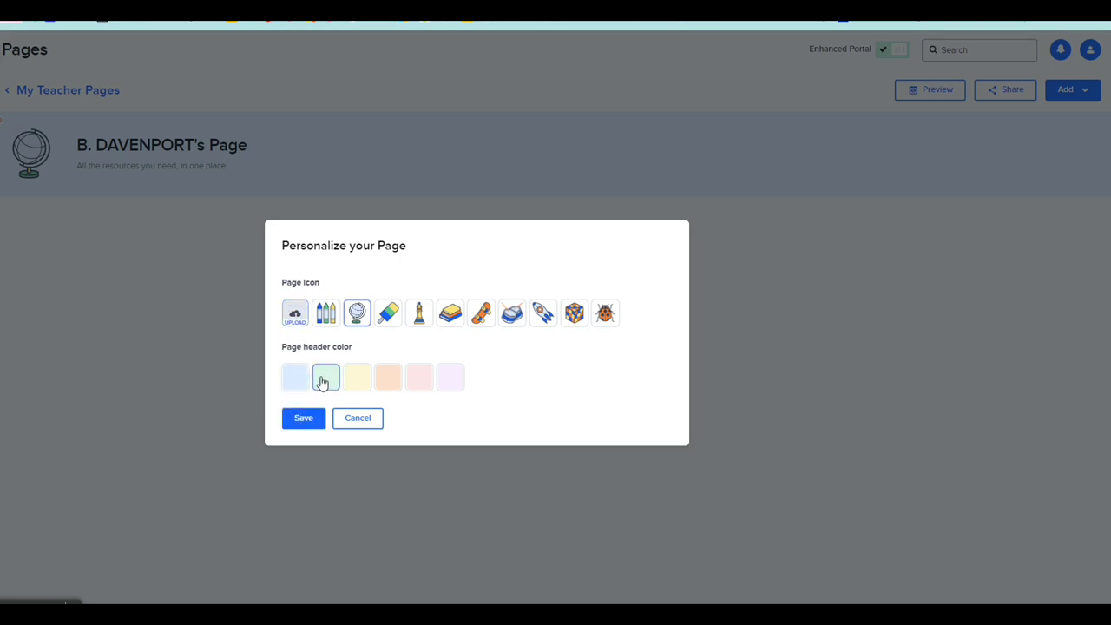
left_click(303, 419)
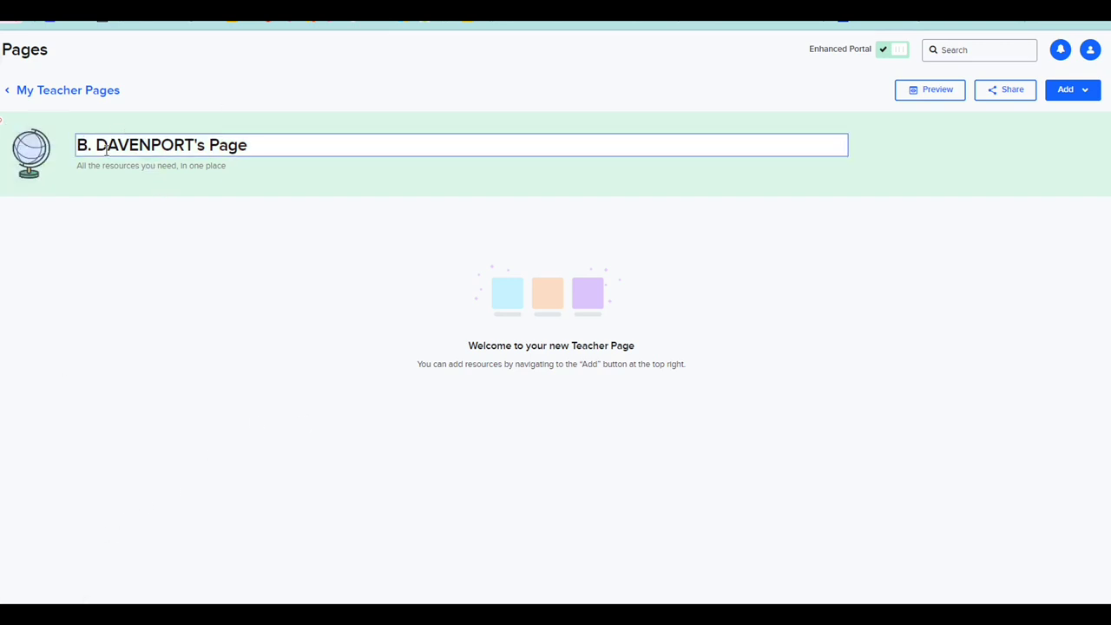
- Title the page 'Clever Practice Page' with subtitle 'This is a page used for practice.'
left_click_drag(267, 144, 29, 148)
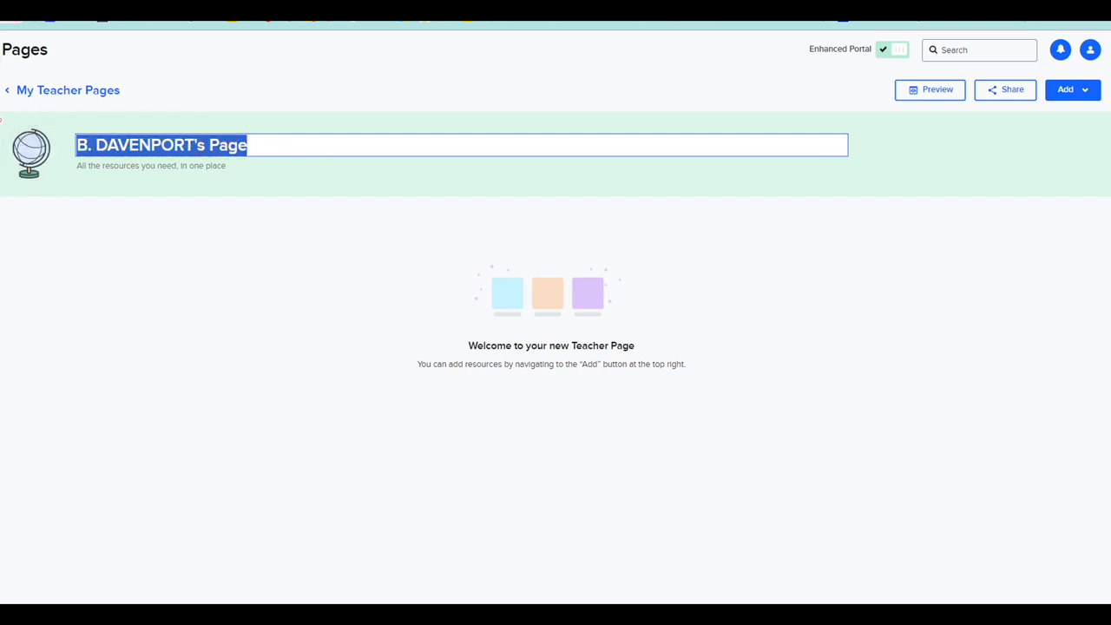
type("Clever Practice Page")
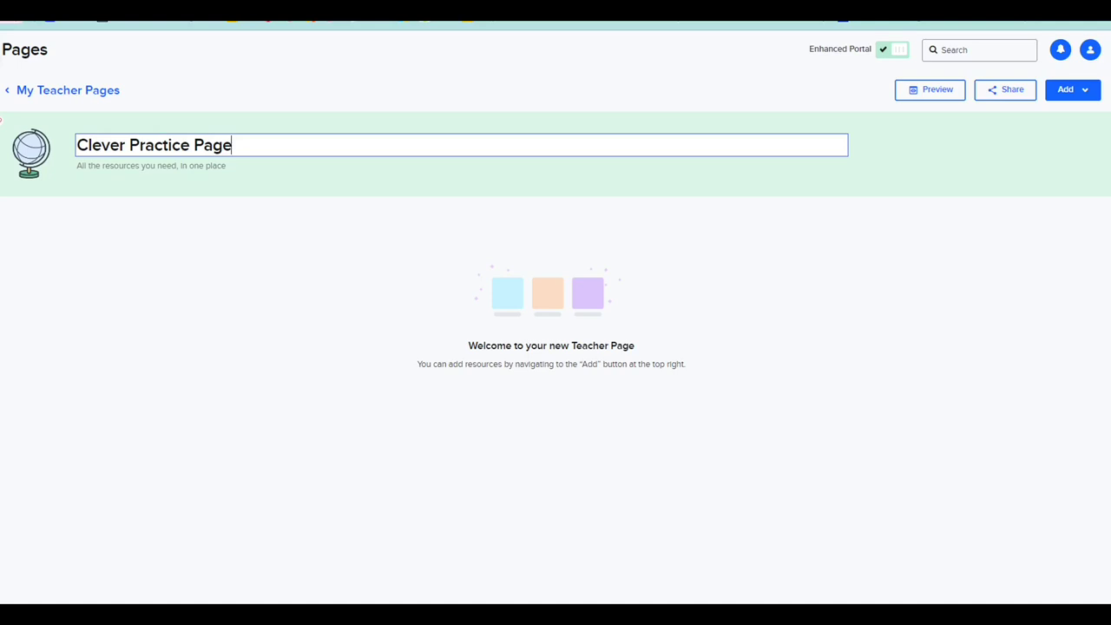
left_click(191, 166)
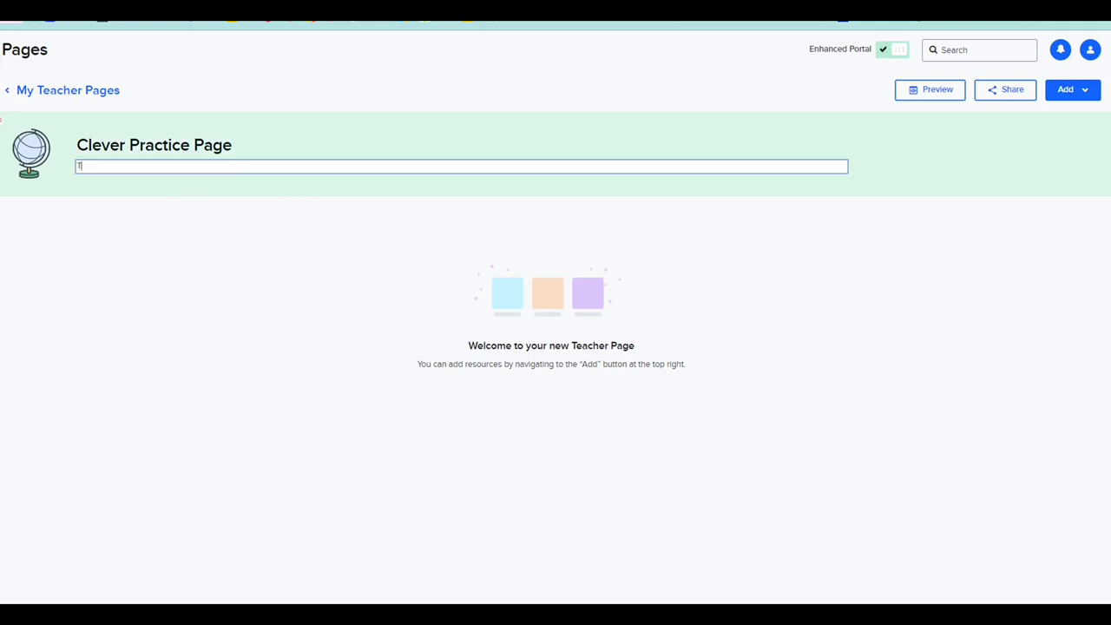
type("This is a page used for practice.")
left_click(778, 330)
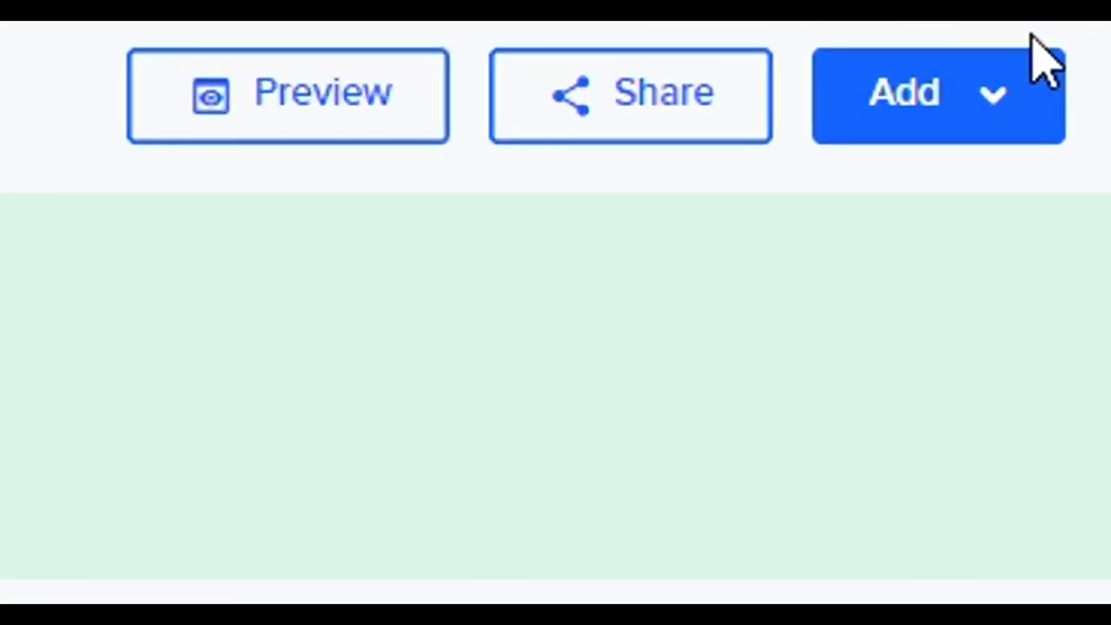
- Add two categories named '1st Block' and '2nd Block'
left_click(963, 130)
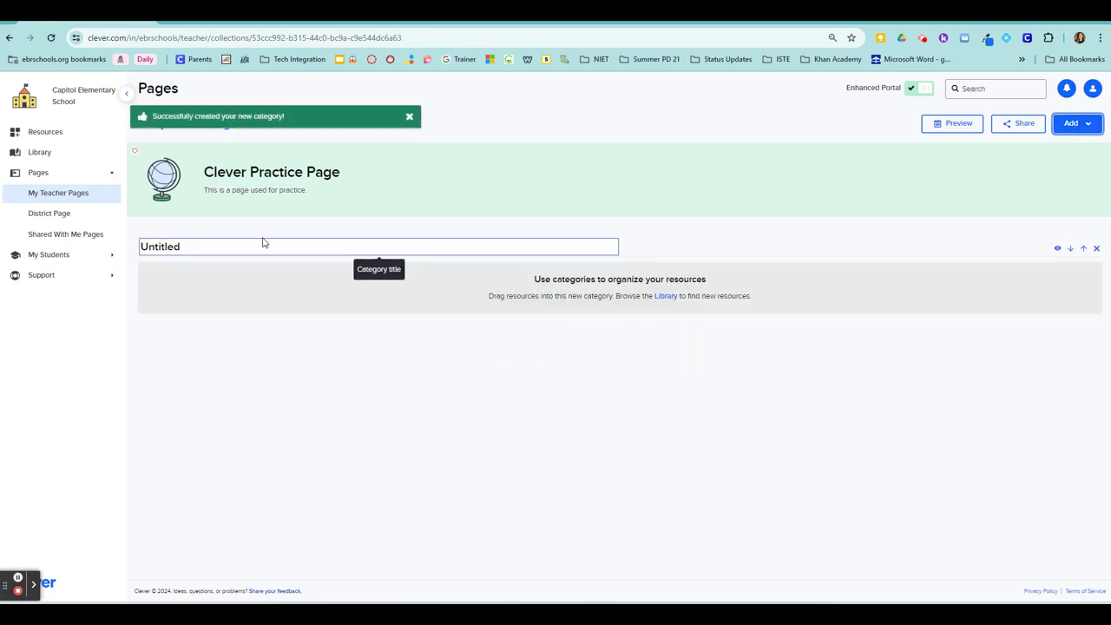
double_click(178, 246)
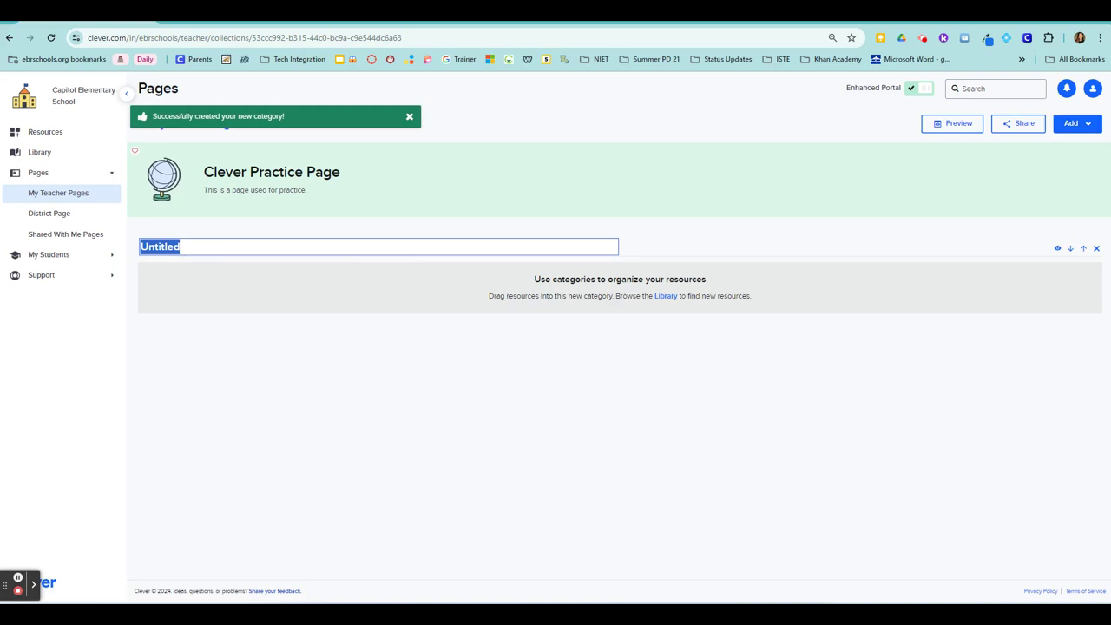
type("1st")
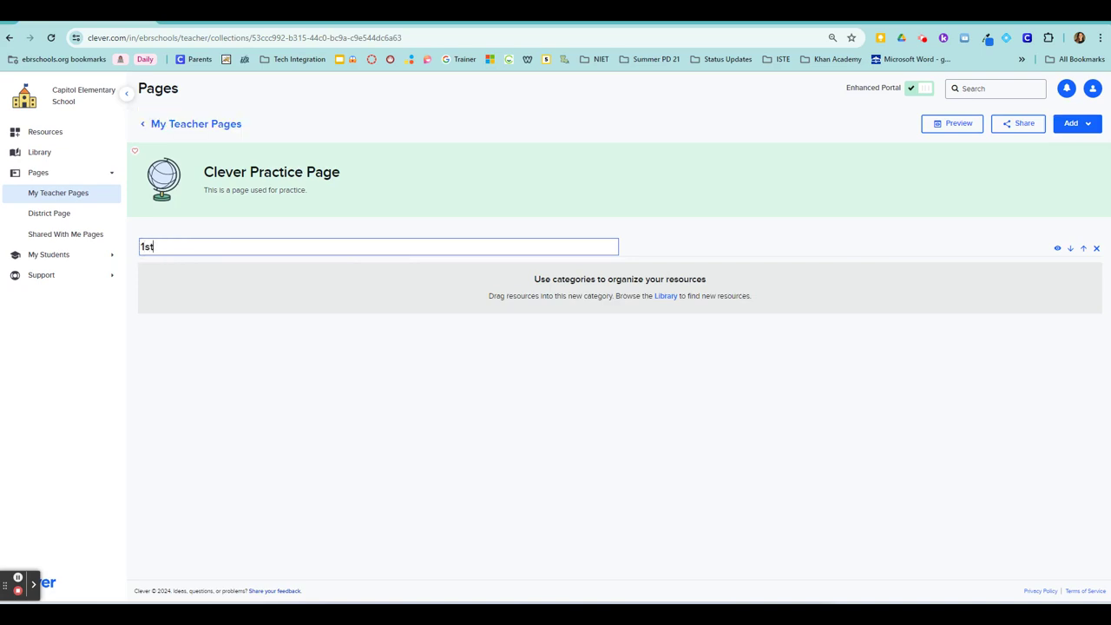
type(" Block")
left_click(1062, 127)
left_click(1074, 149)
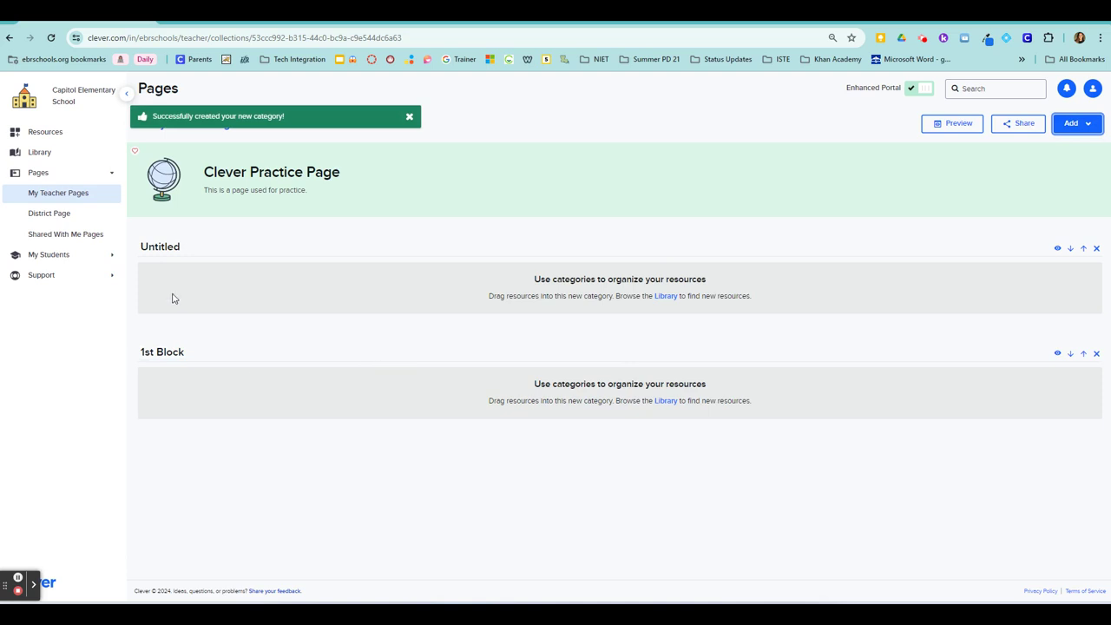
left_click(169, 248)
type("2nd Blo")
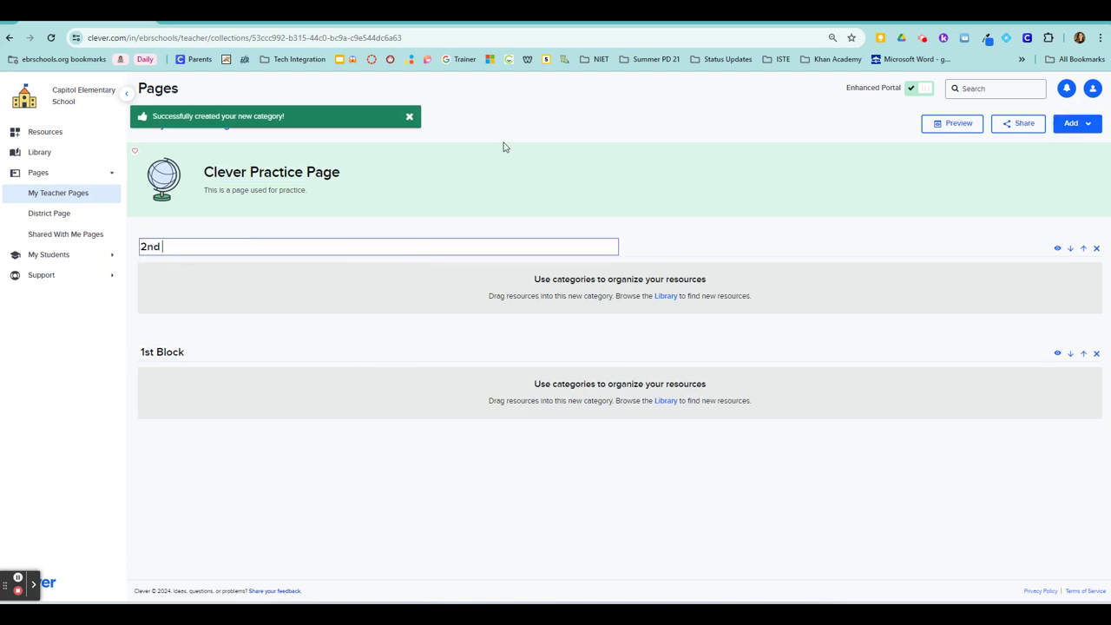
type("ck")
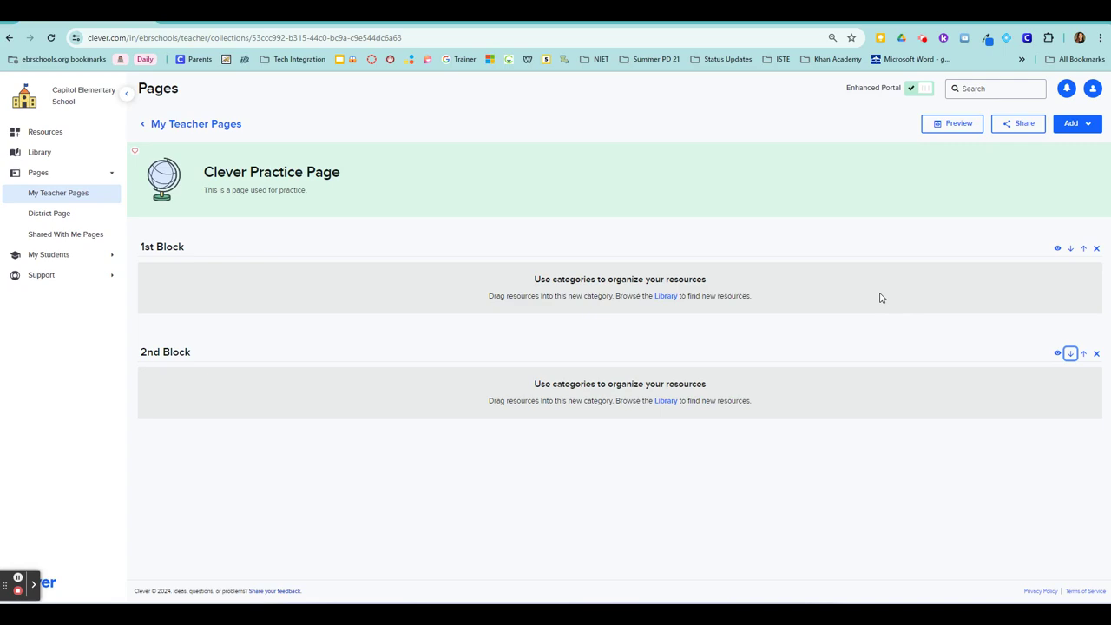
- Rename the 1st Block category to 'Bell Ringers'
triple_click(170, 247)
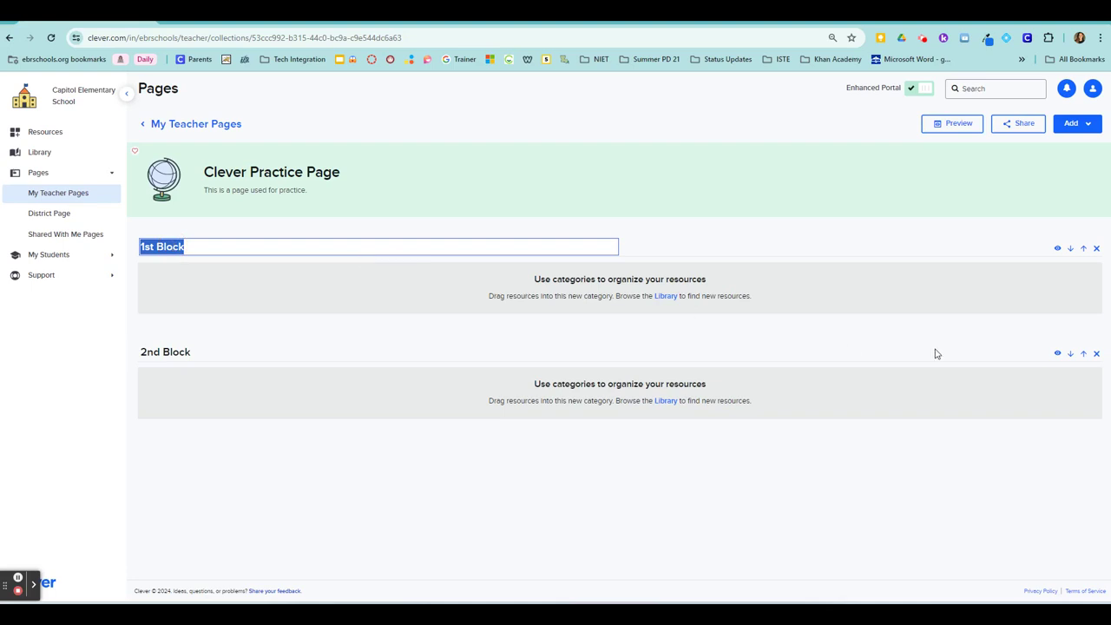
type("Be")
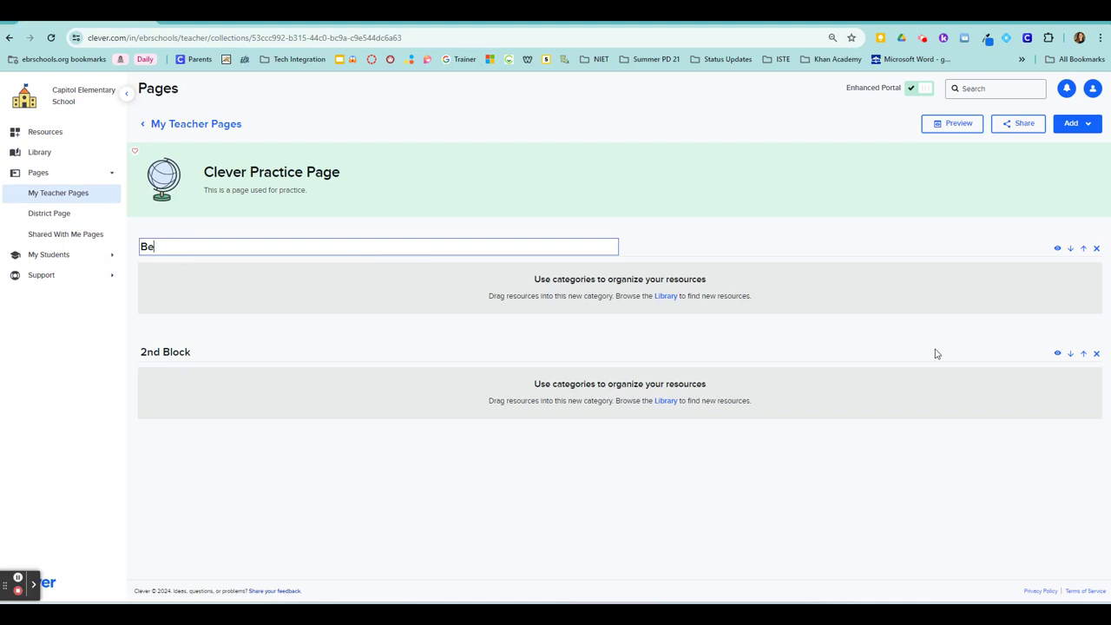
type("ll Ringers")
left_click(1091, 124)
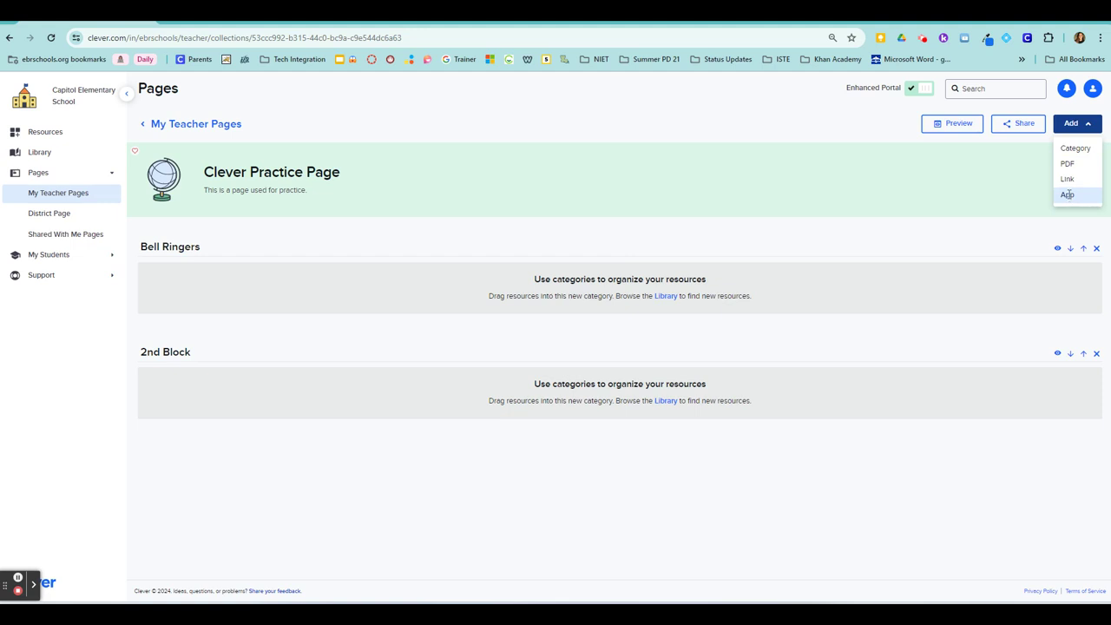
- Add the Nearpod app to the page and move it into Bell Ringers
left_click(1068, 194)
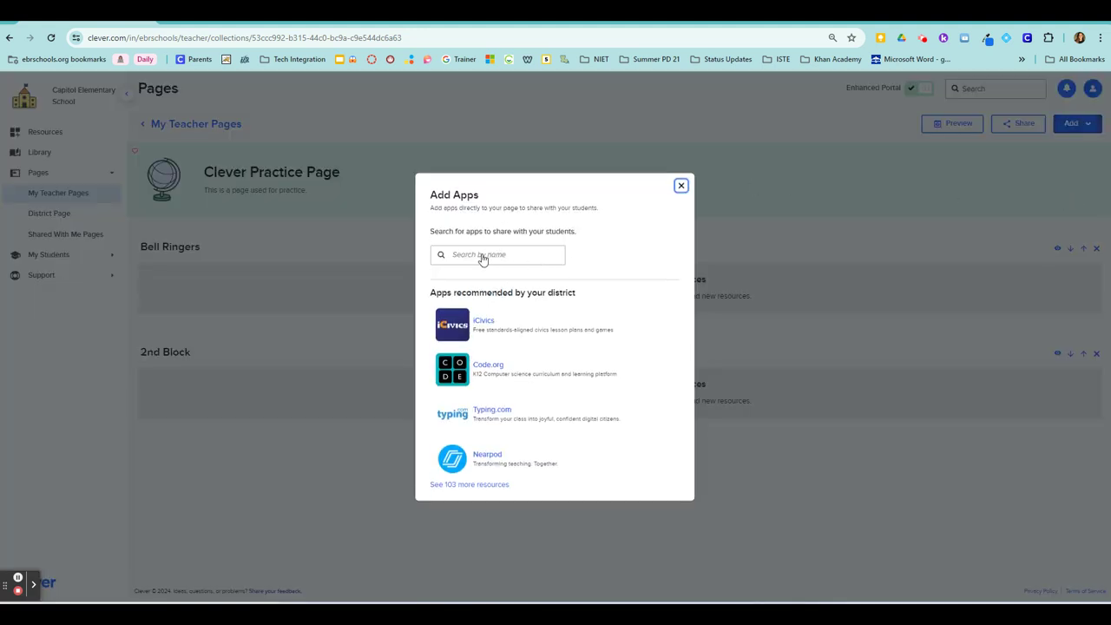
left_click(483, 258)
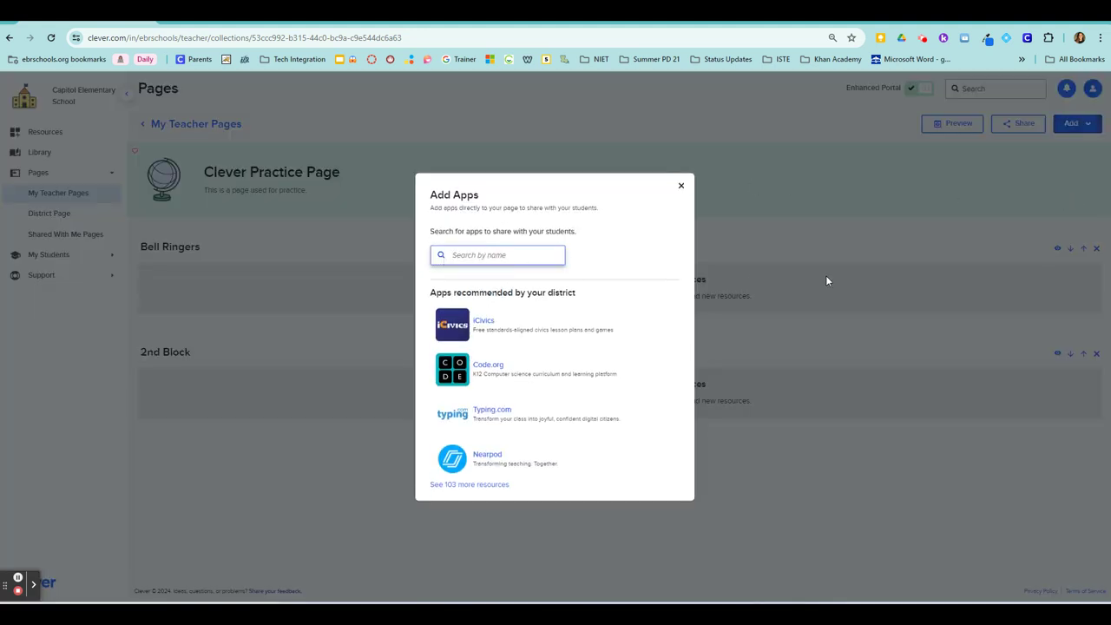
type("near")
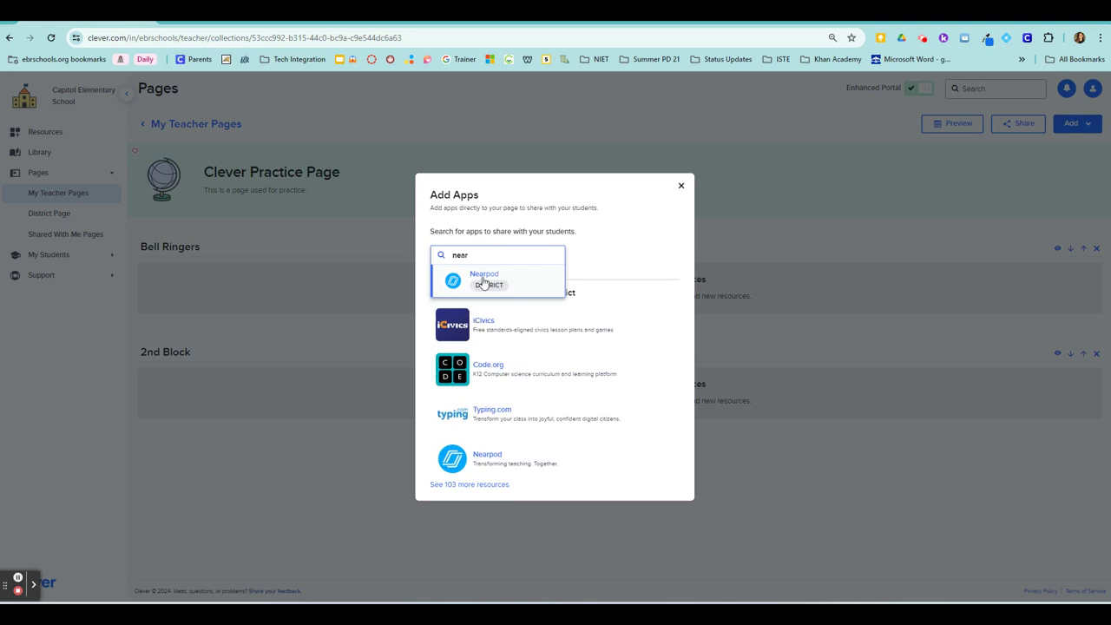
left_click(484, 282)
left_click(461, 399)
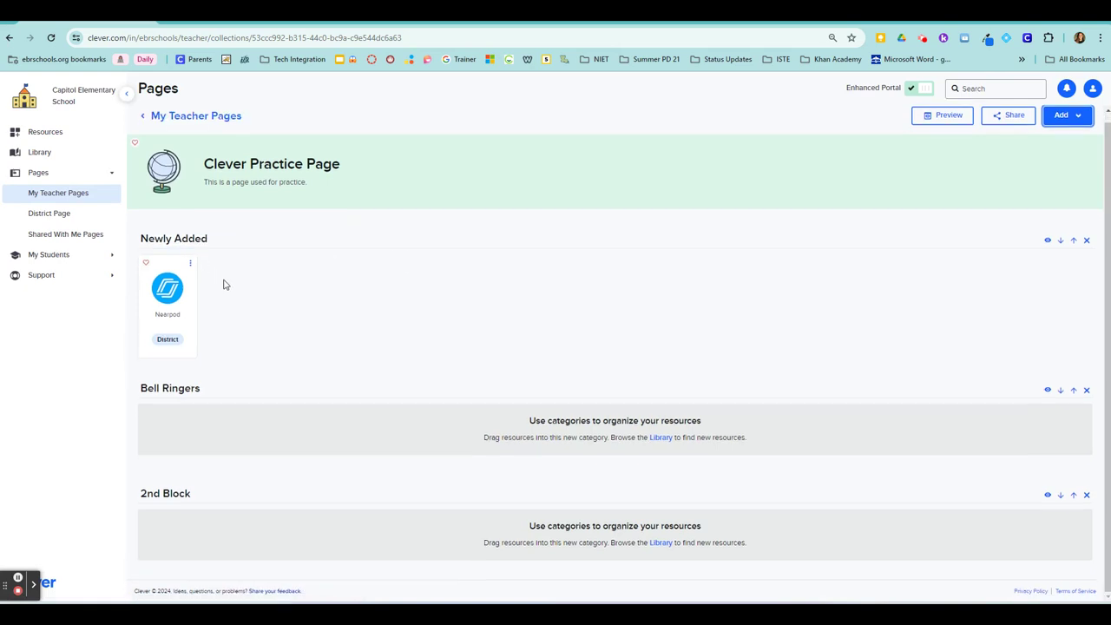
left_click_drag(176, 272, 178, 425)
left_click(1077, 116)
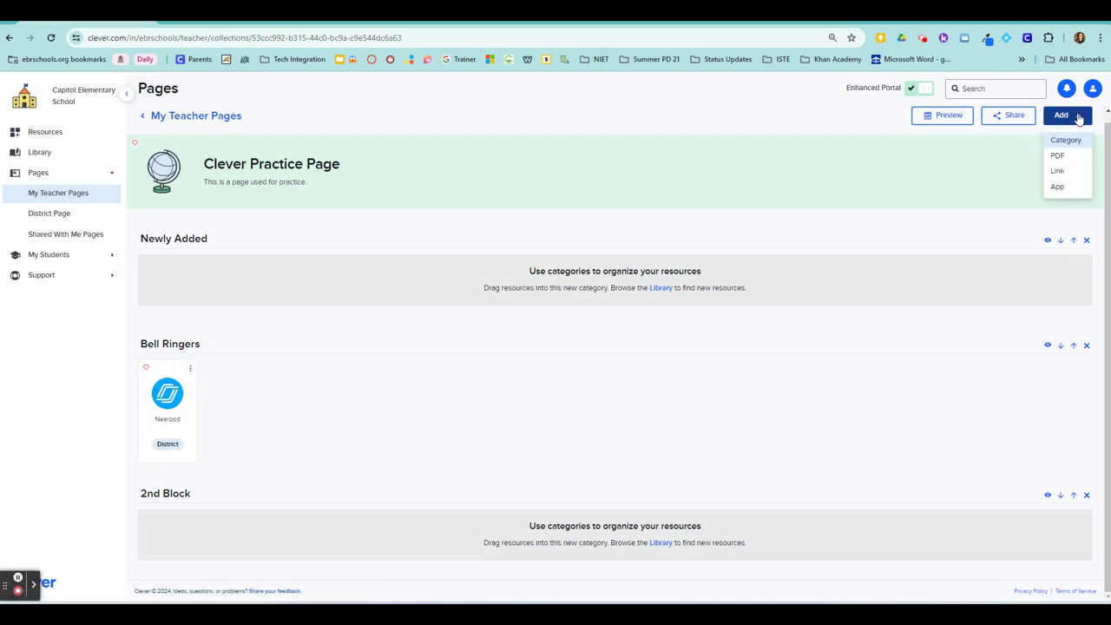
- Upload OPEN ENDED QUESTION.PDF as 'Practice PDF' in 2nd Block with a pencil icon
left_click(1058, 156)
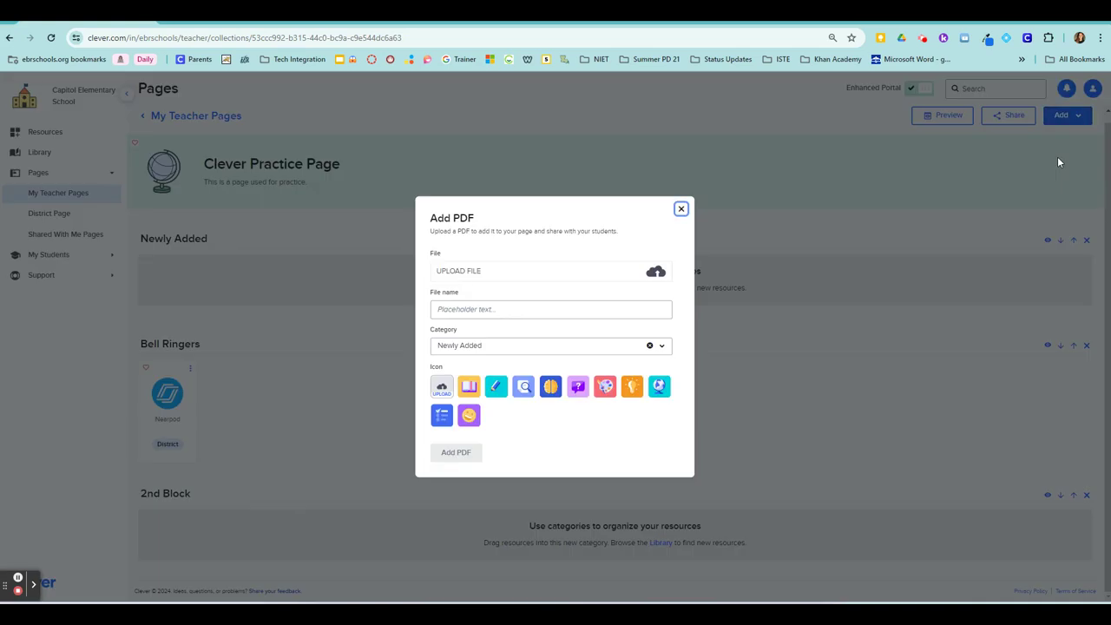
left_click(507, 272)
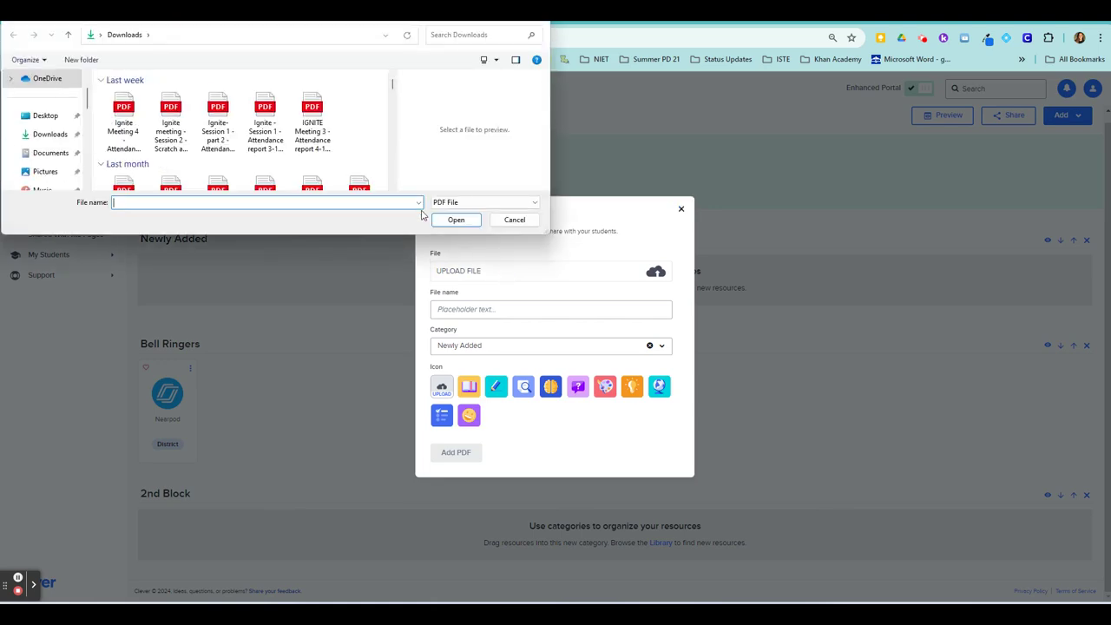
left_click(359, 97)
left_click(454, 219)
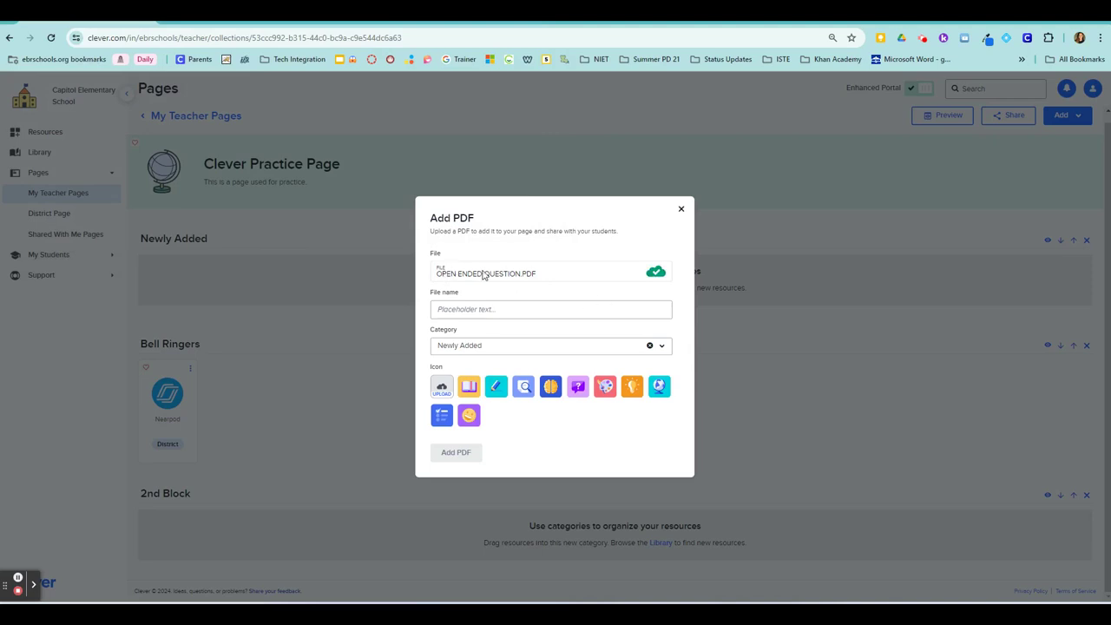
left_click(480, 308)
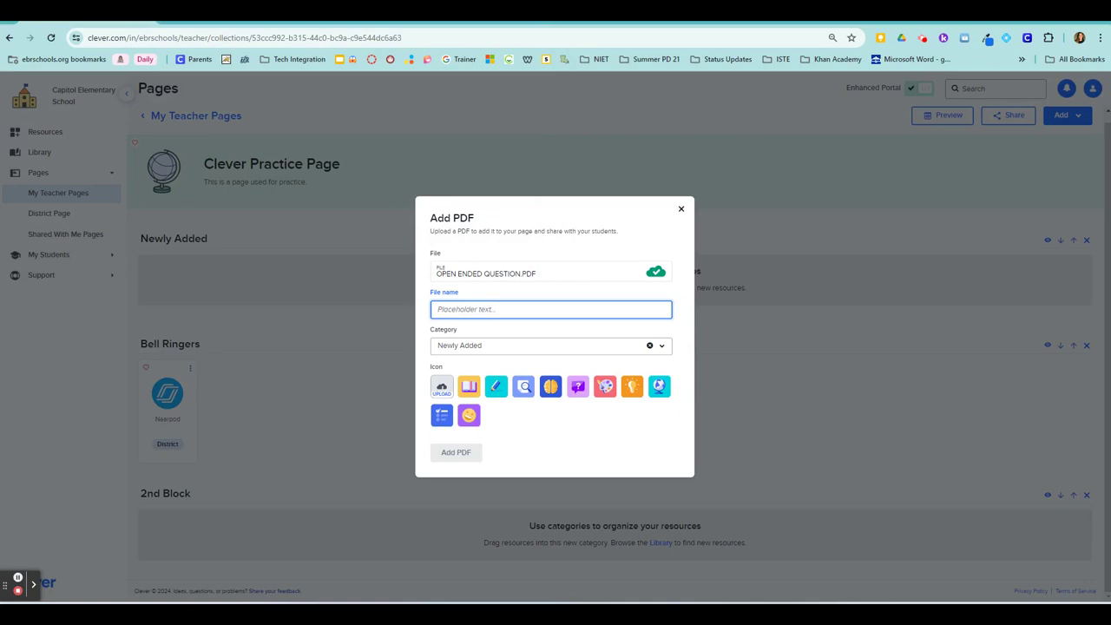
type("Practice PDF")
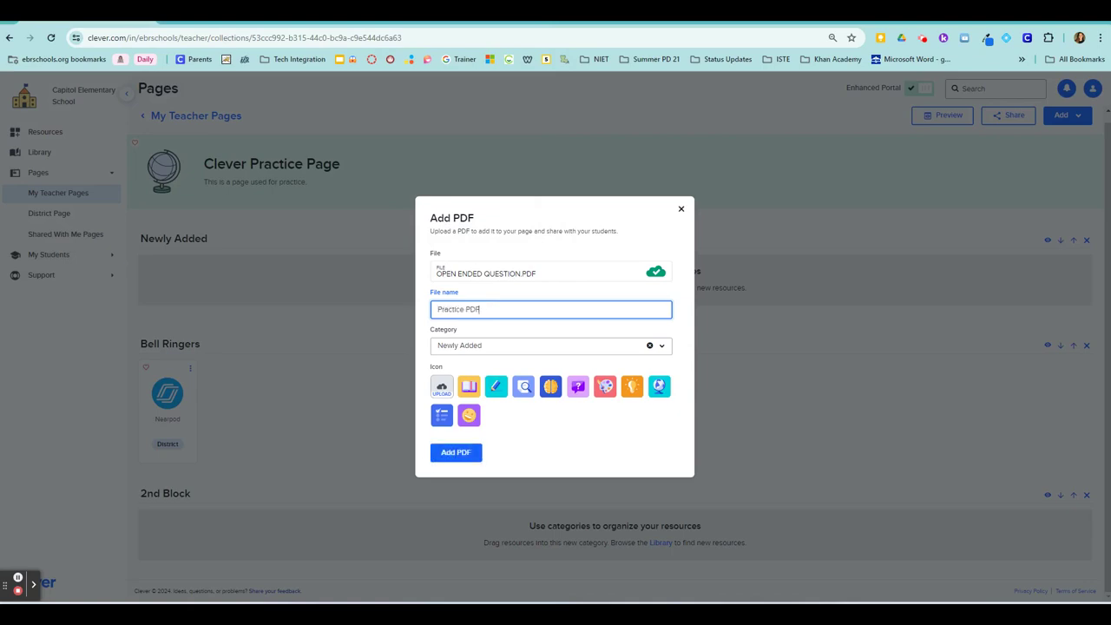
left_click(571, 345)
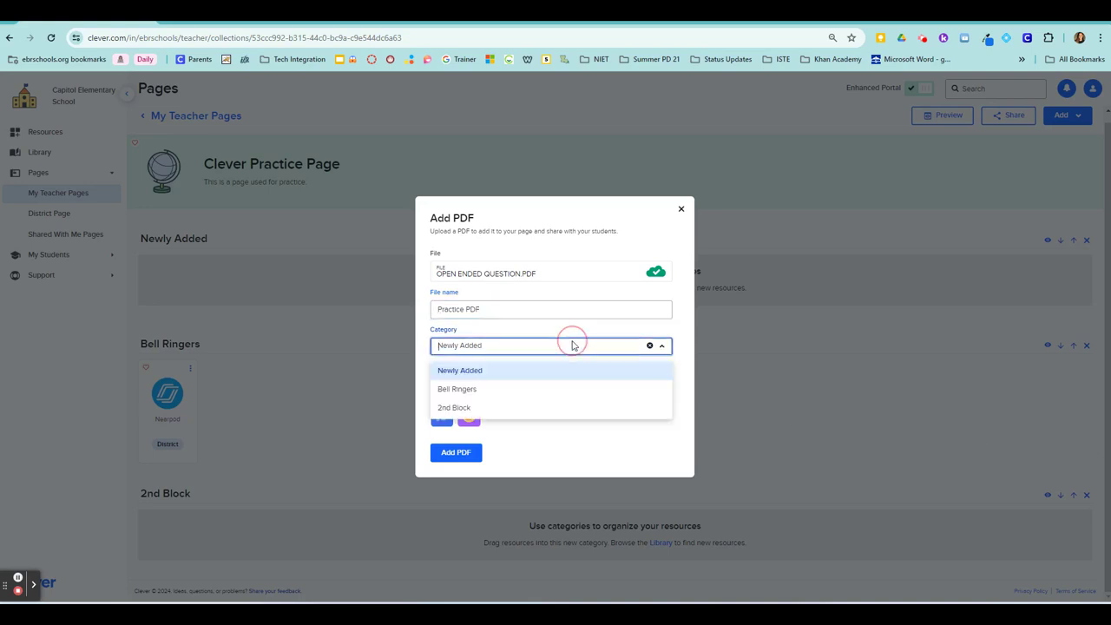
left_click(459, 407)
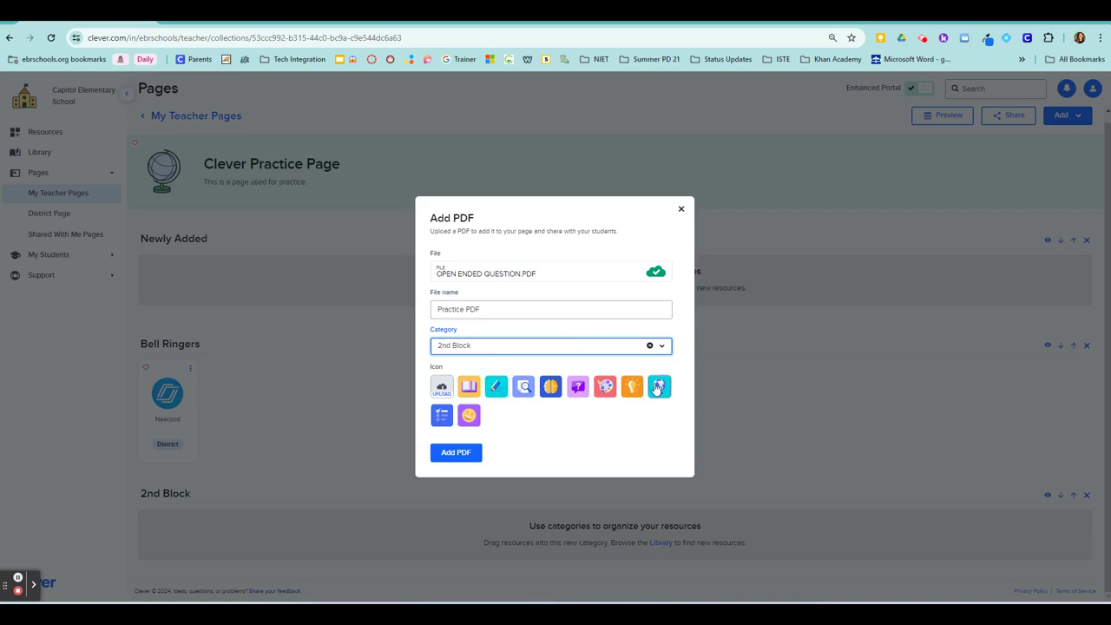
left_click(492, 393)
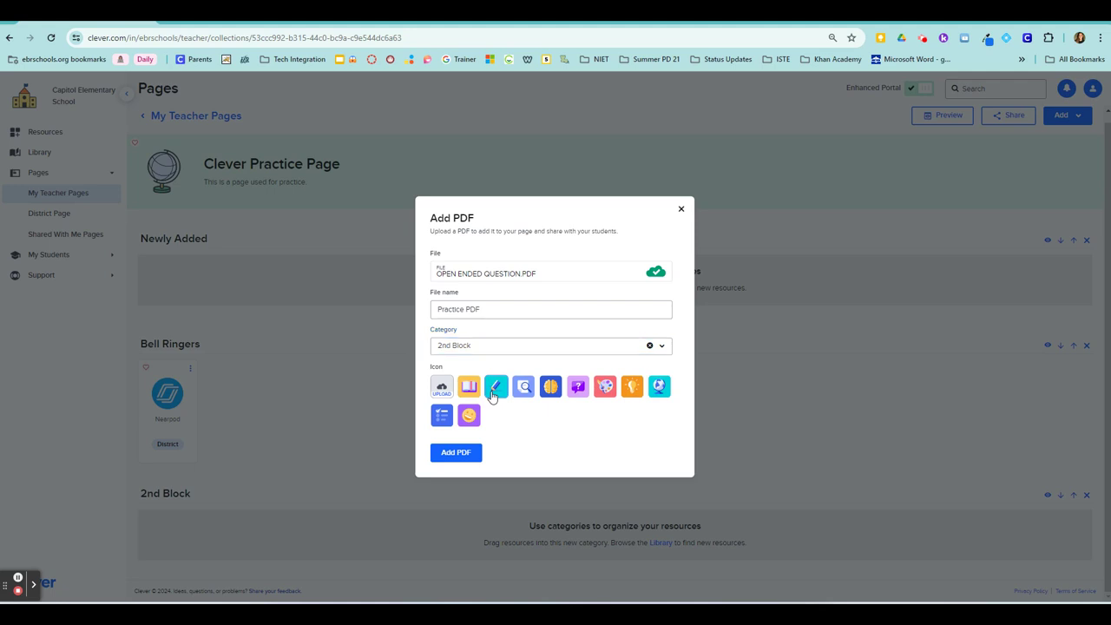
left_click(457, 453)
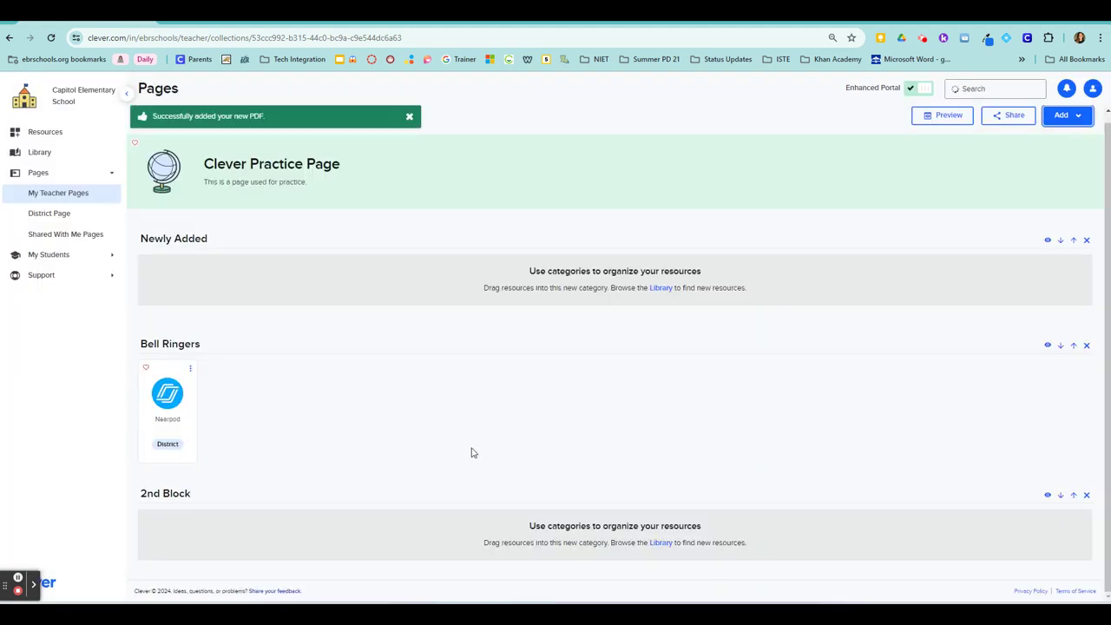
scroll(287, 452, "down", 1)
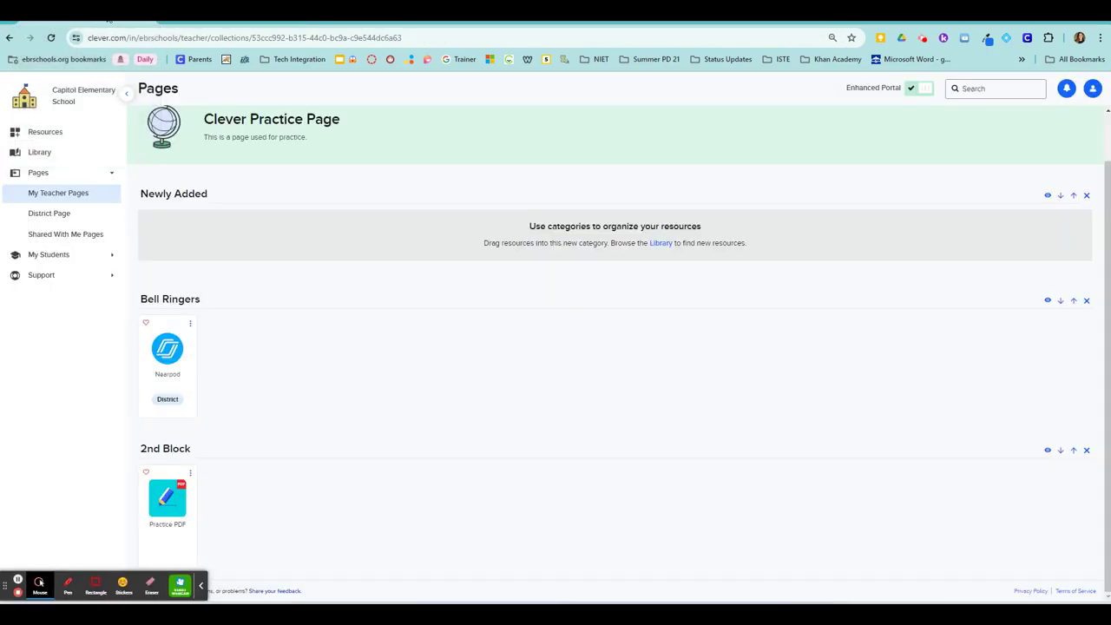
scroll(1079, 136, "up", 1)
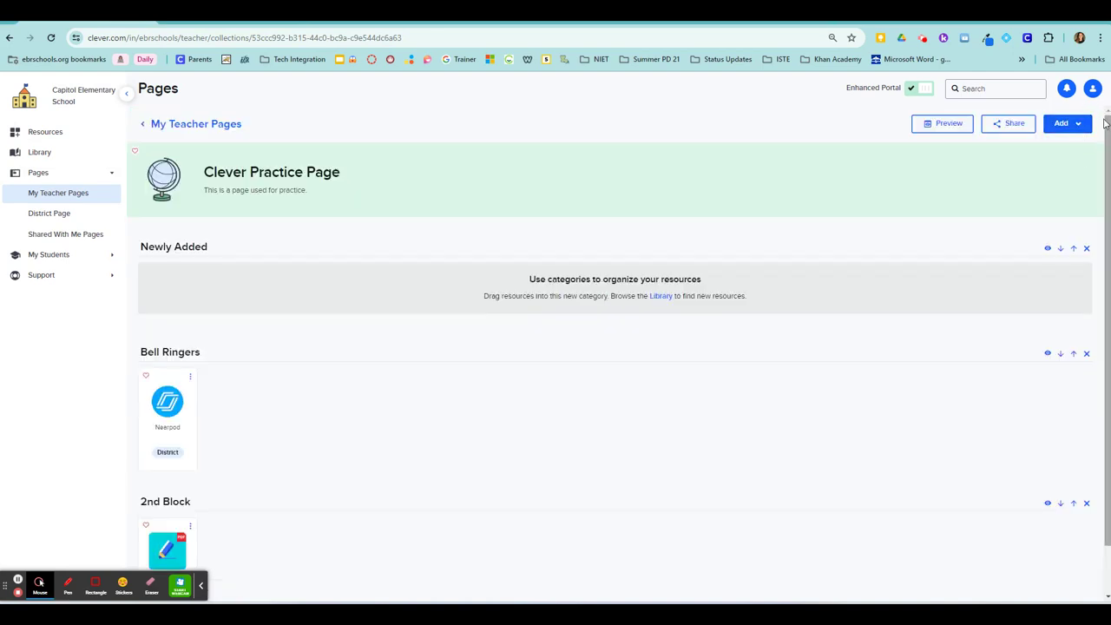
left_click(1067, 126)
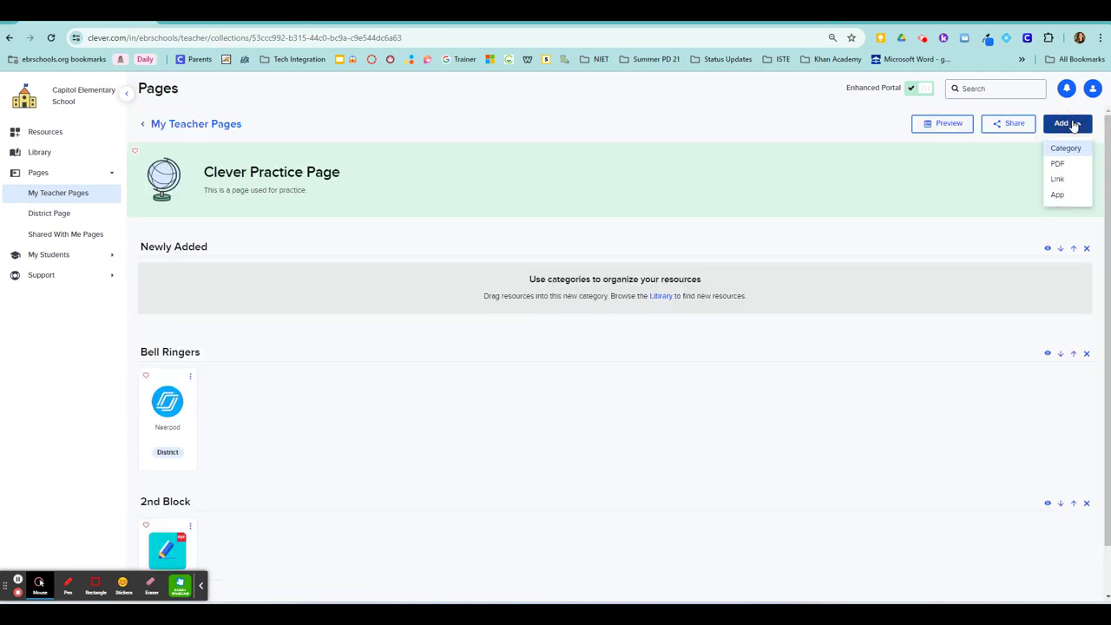
left_click(1058, 176)
left_click(463, 270)
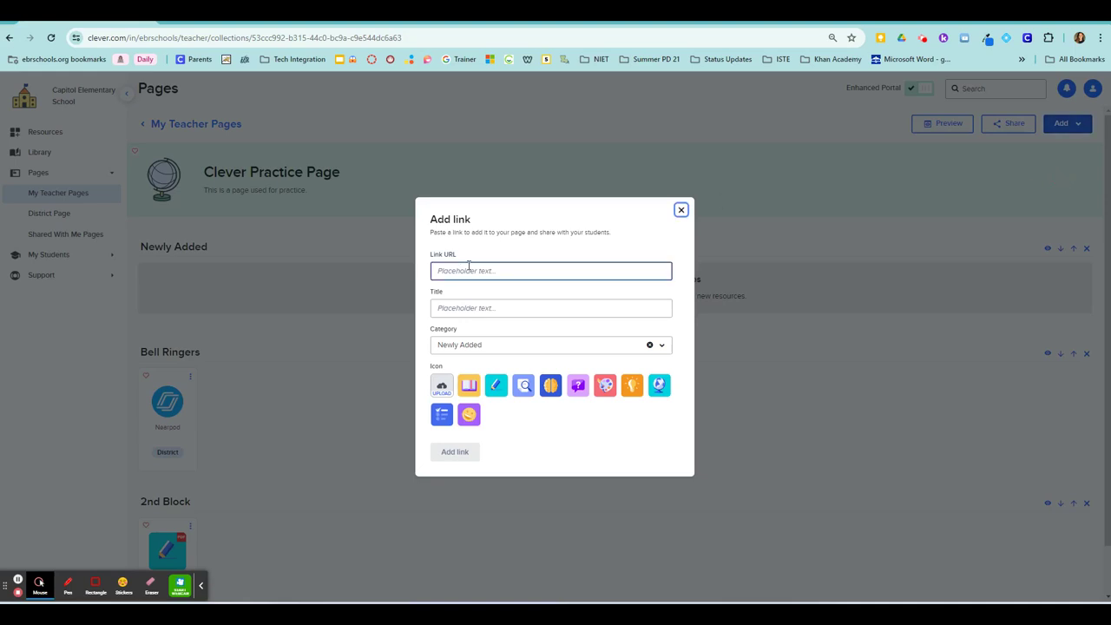
type("www.ebrschools.org")
key("Tab")
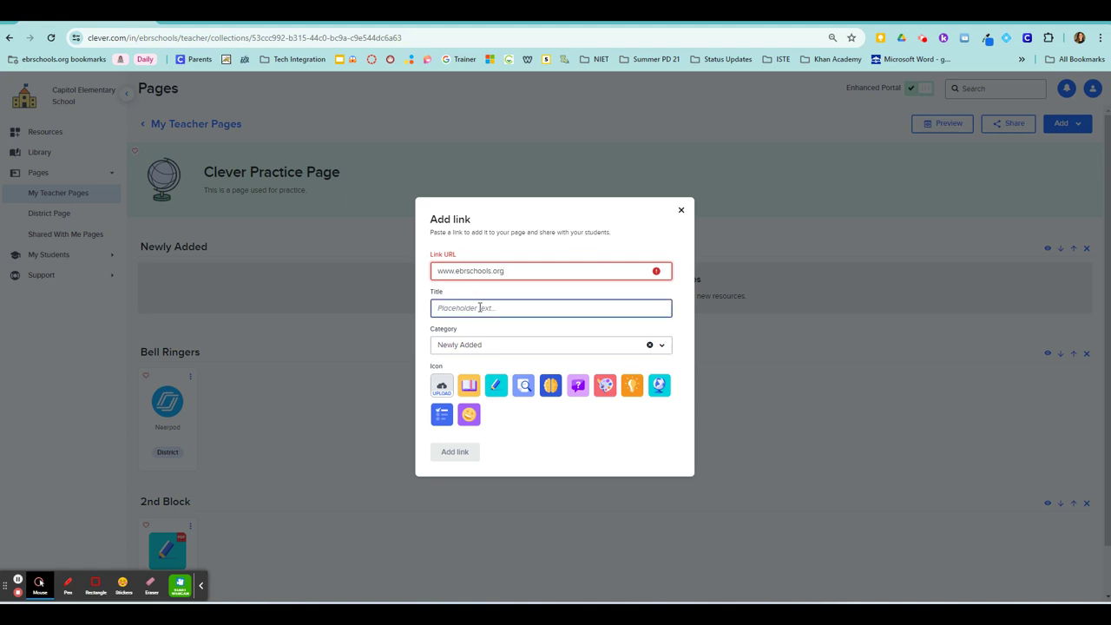
type("District Page")
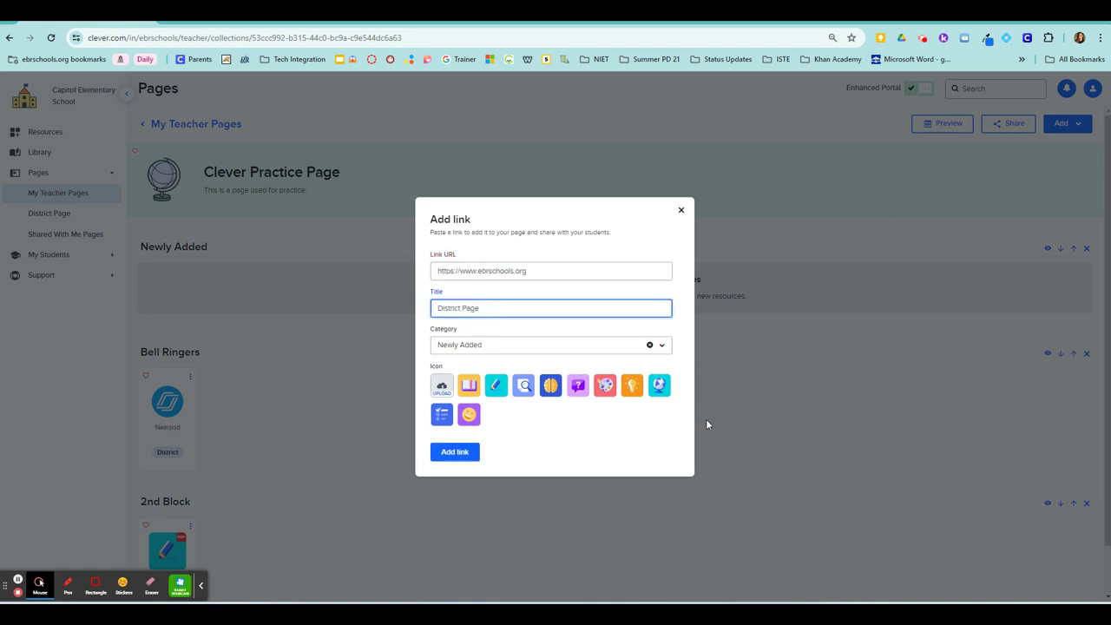
left_click(626, 348)
left_click(485, 388)
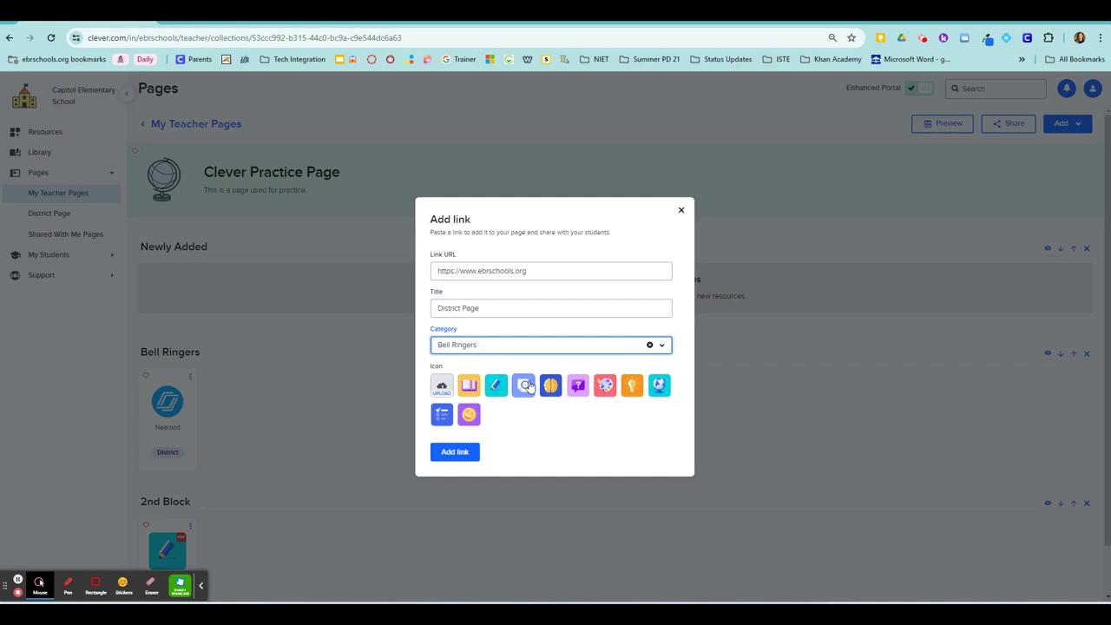
left_click(527, 385)
left_click(455, 452)
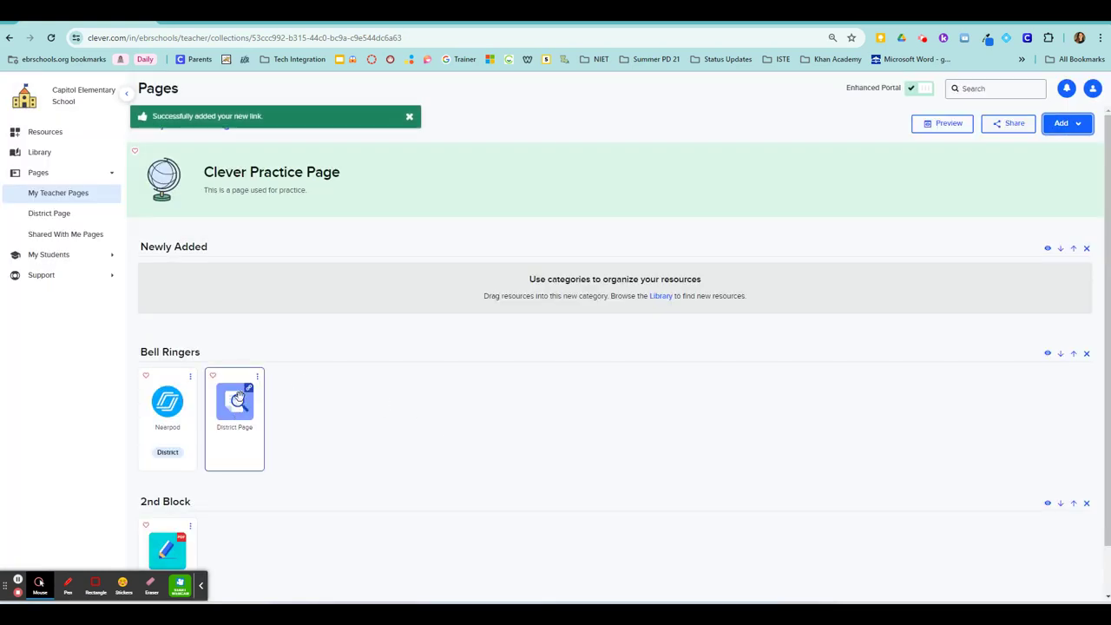
left_click(242, 414)
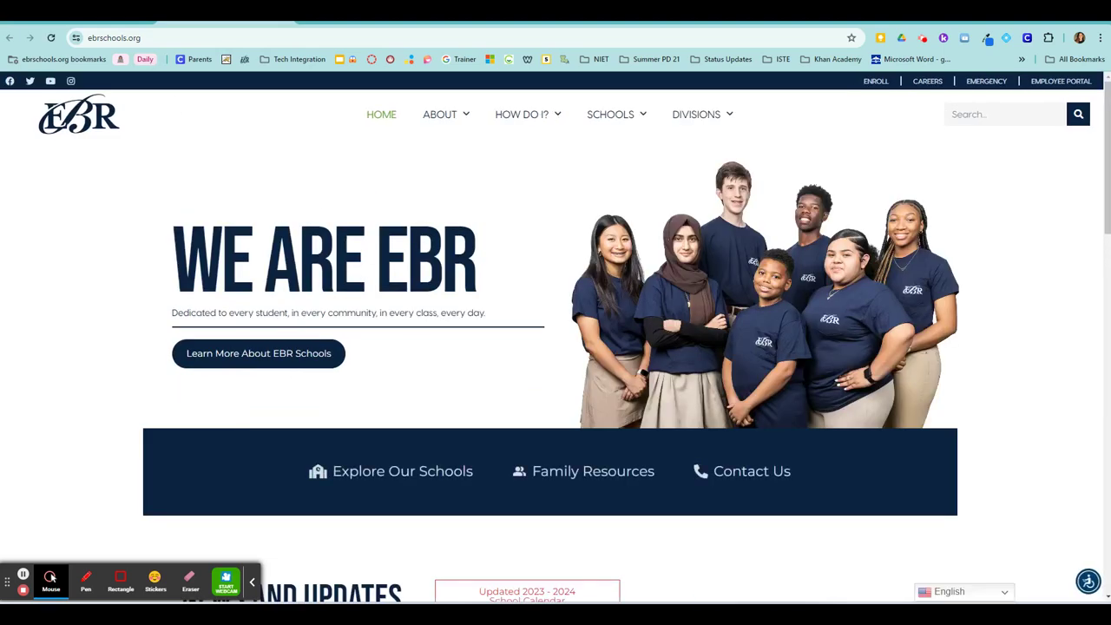
key("ctrl+w")
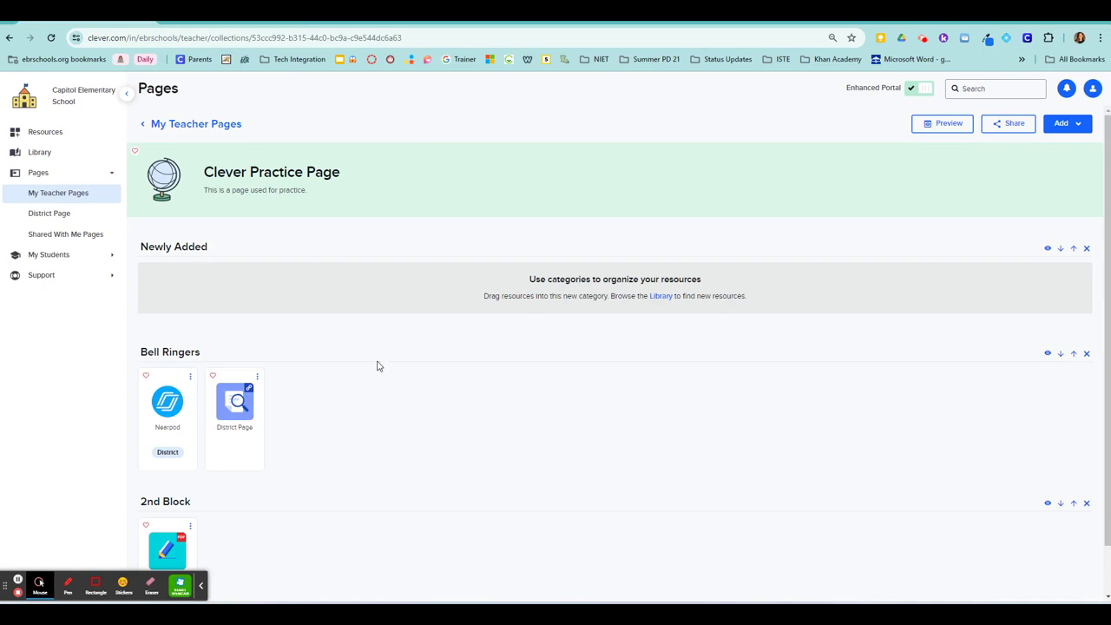
- Preview the page as students see it: Nearpod, District Page and Practice PDF
scroll(440, 411, "down", 1)
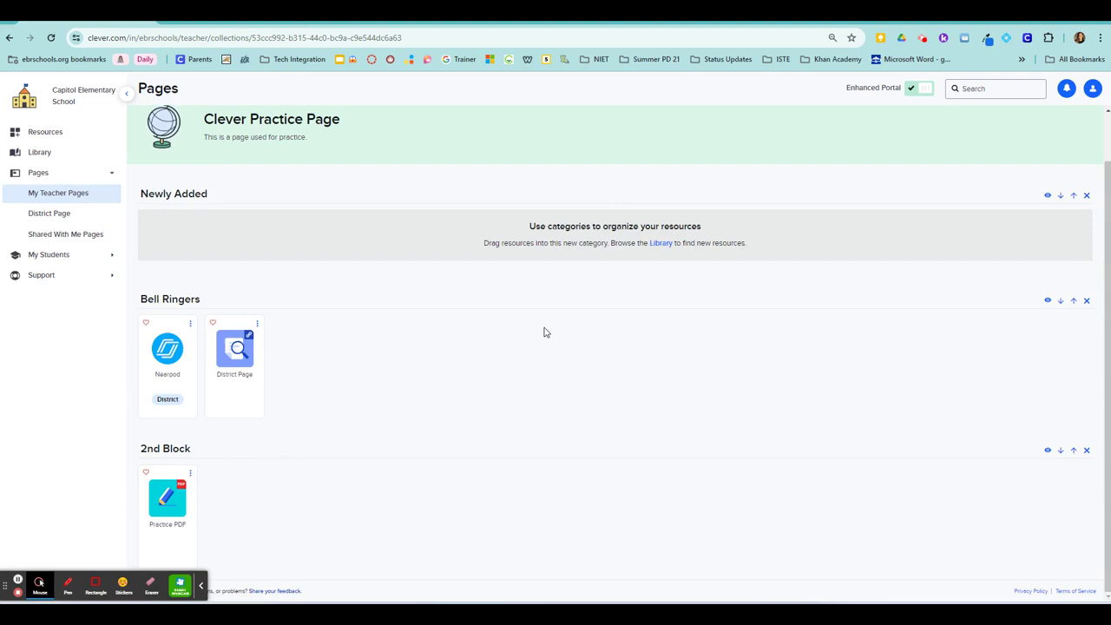
scroll(547, 330, "up", 1)
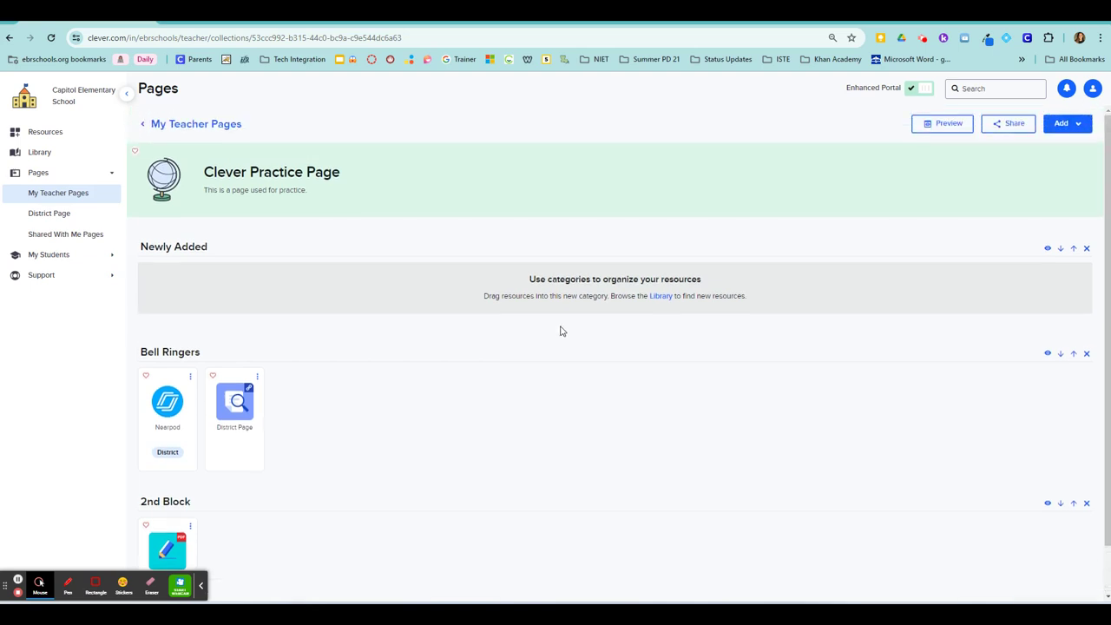
left_click(231, 196)
left_click(273, 172)
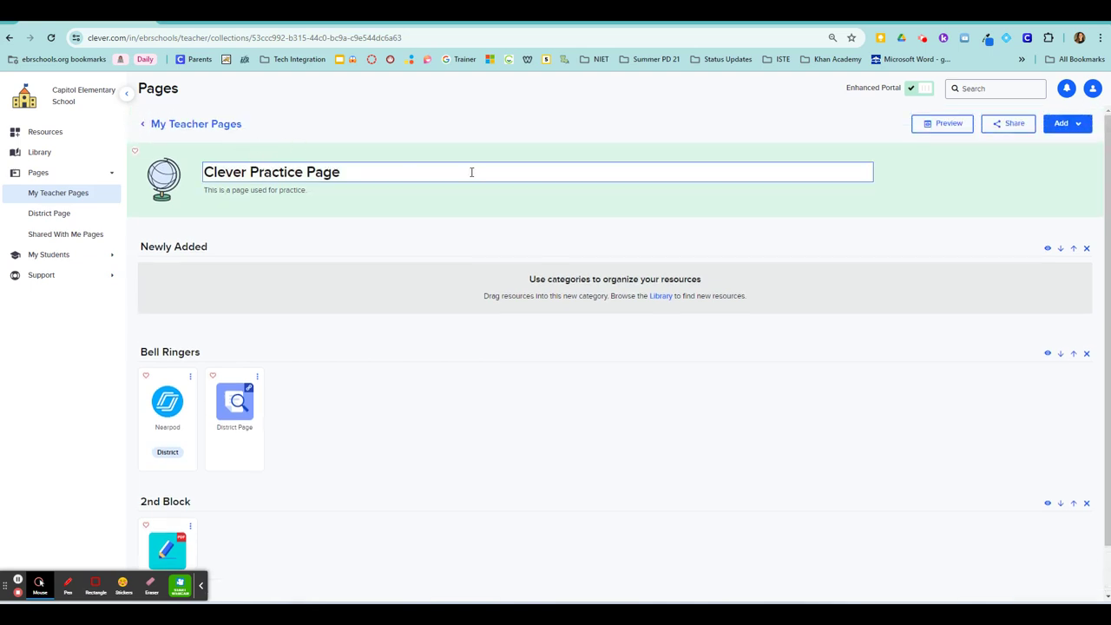
left_click(943, 126)
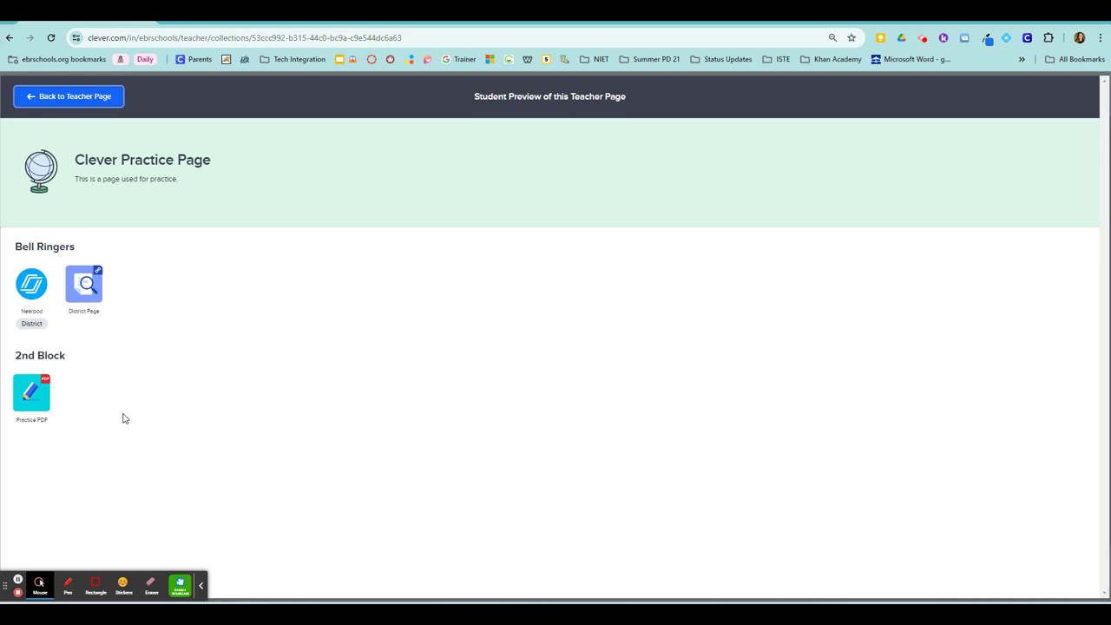
- Remove GoNoodle from The Best Class in EBR page and return to My Teacher Pages
left_click(86, 97)
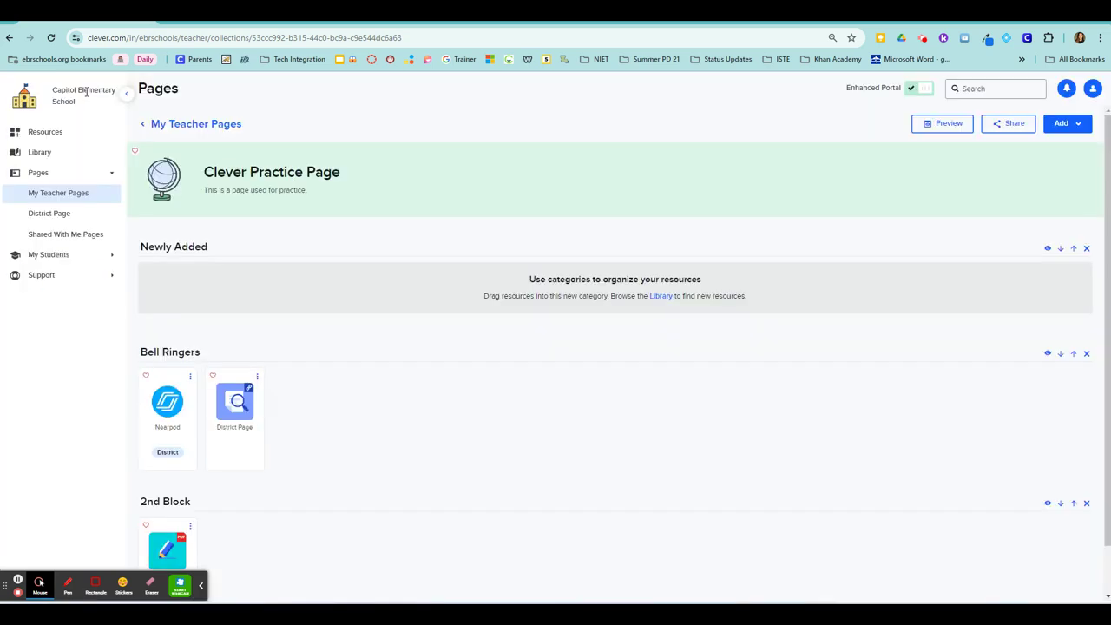
left_click(164, 124)
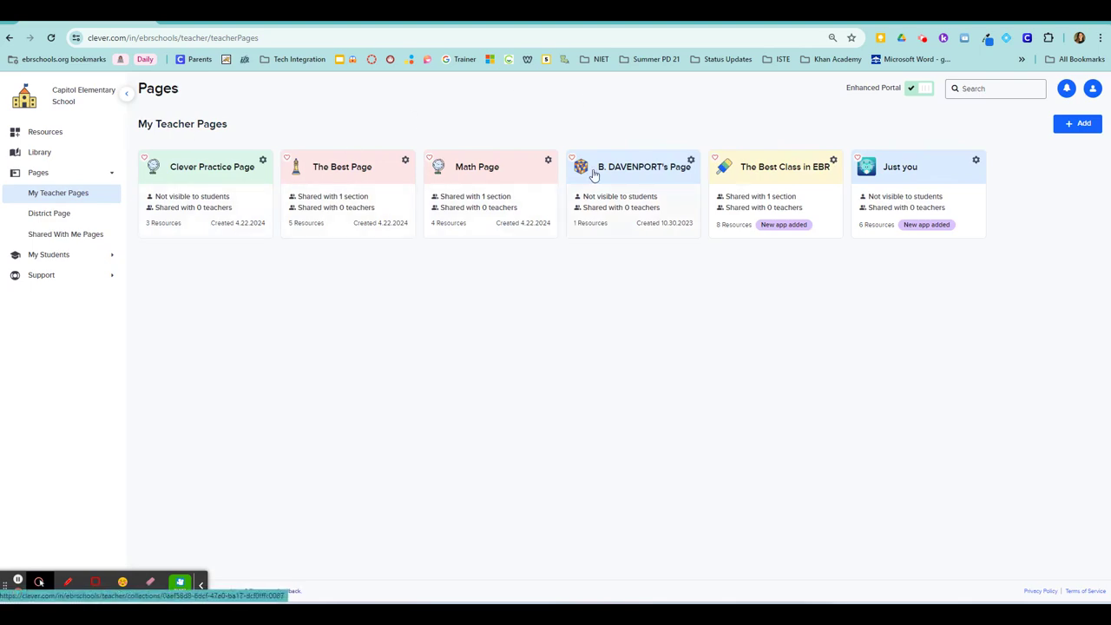
left_click(774, 181)
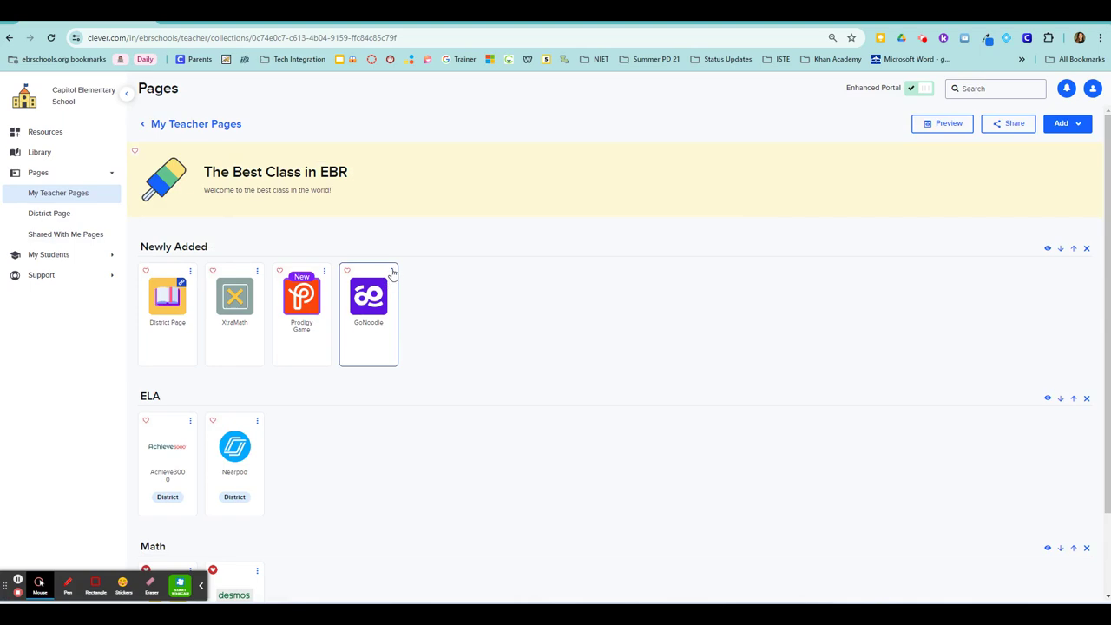
left_click(392, 271)
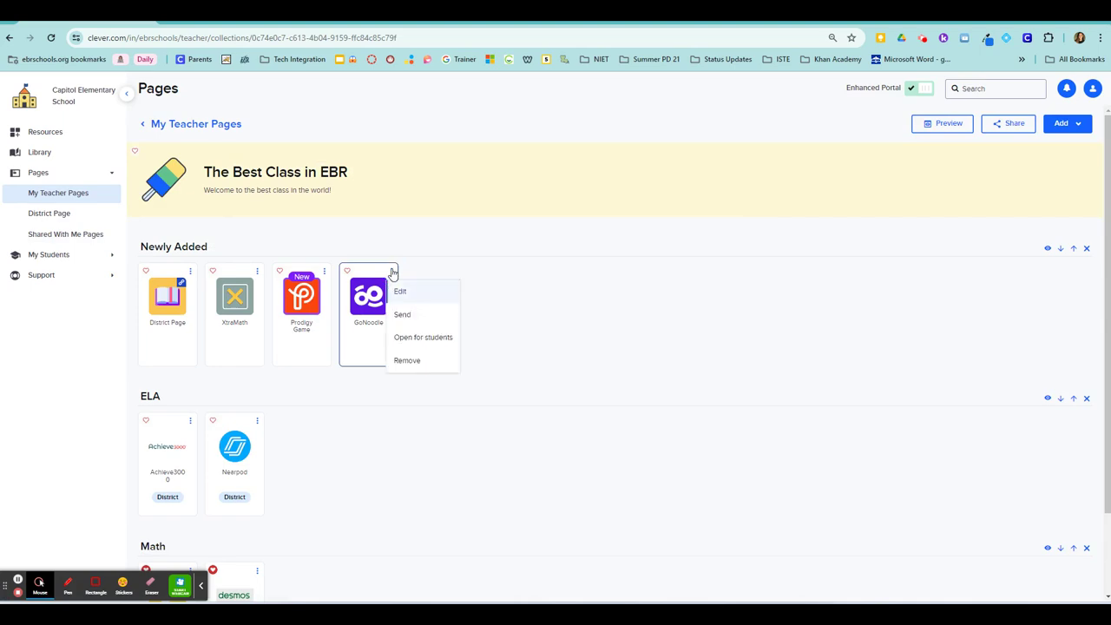
left_click(406, 360)
left_click(454, 360)
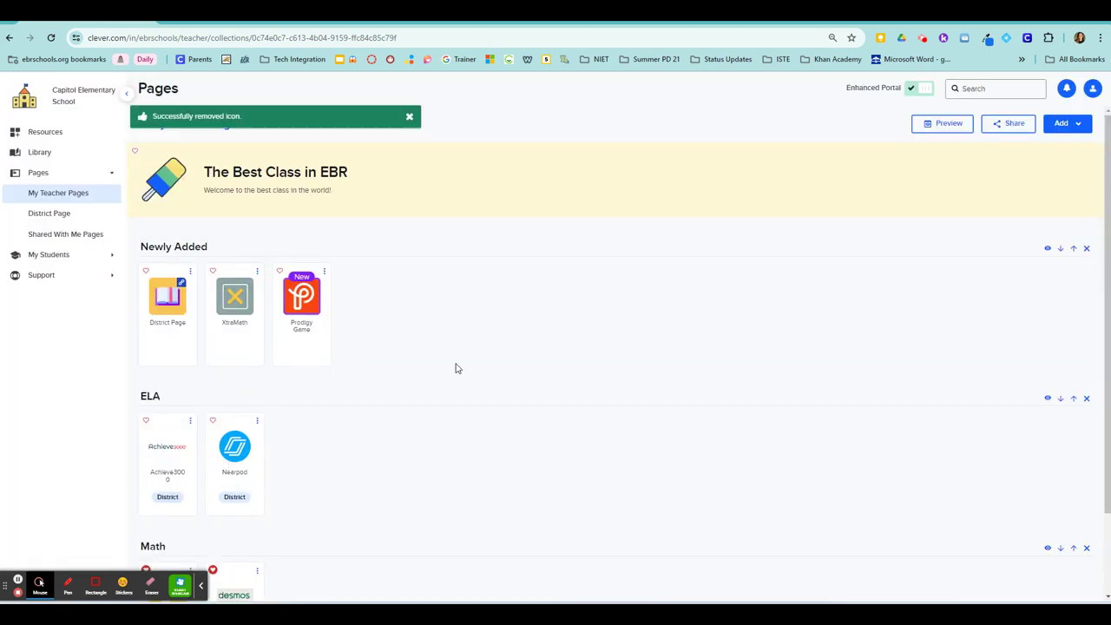
scroll(417, 371, "down", 1)
scroll(414, 376, "up", 1)
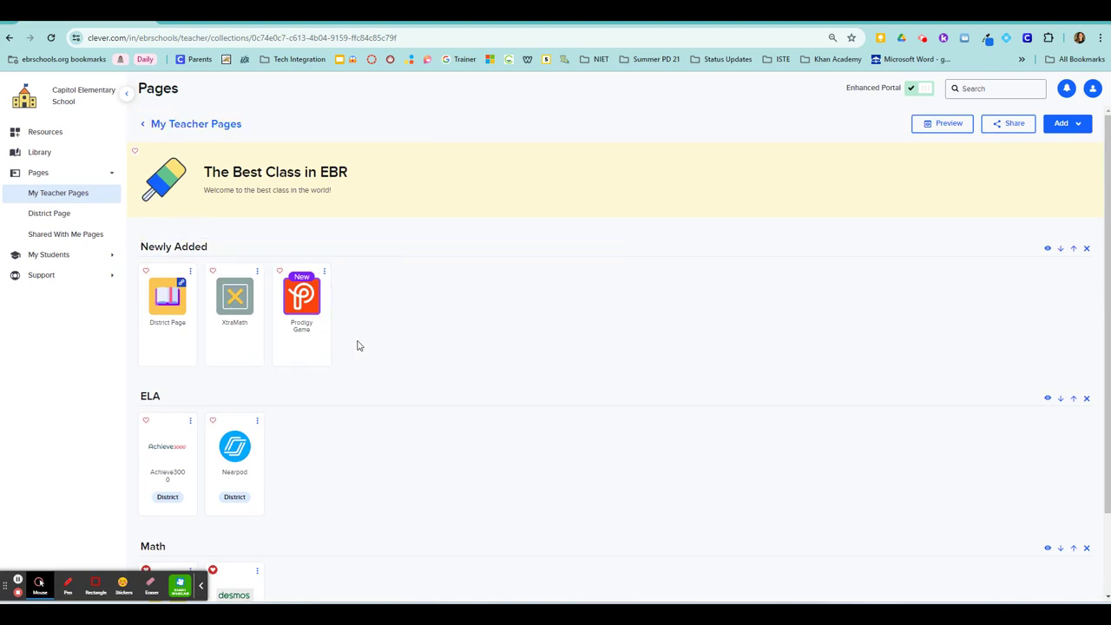
left_click(145, 125)
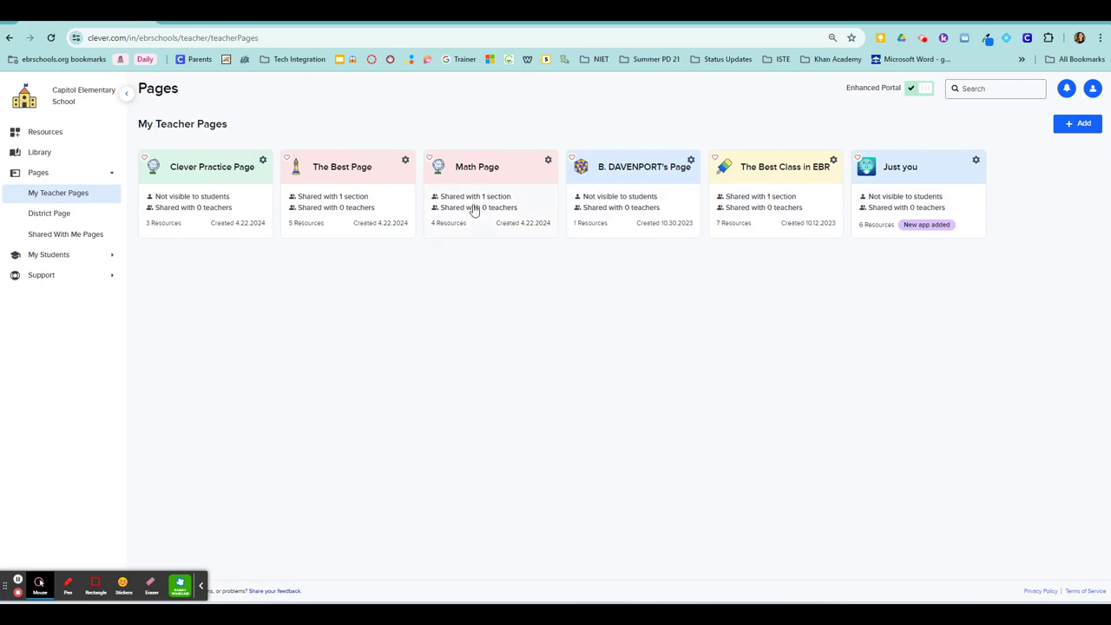
- Open Clever Practice Page and bring up its sharing settings
left_click(221, 170)
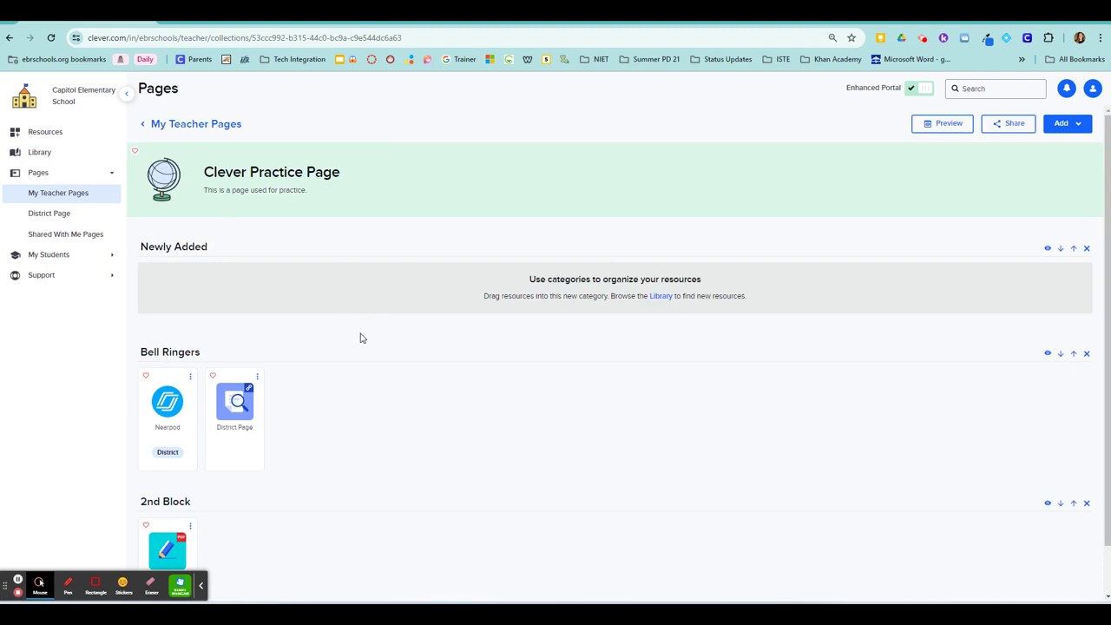
left_click(413, 343)
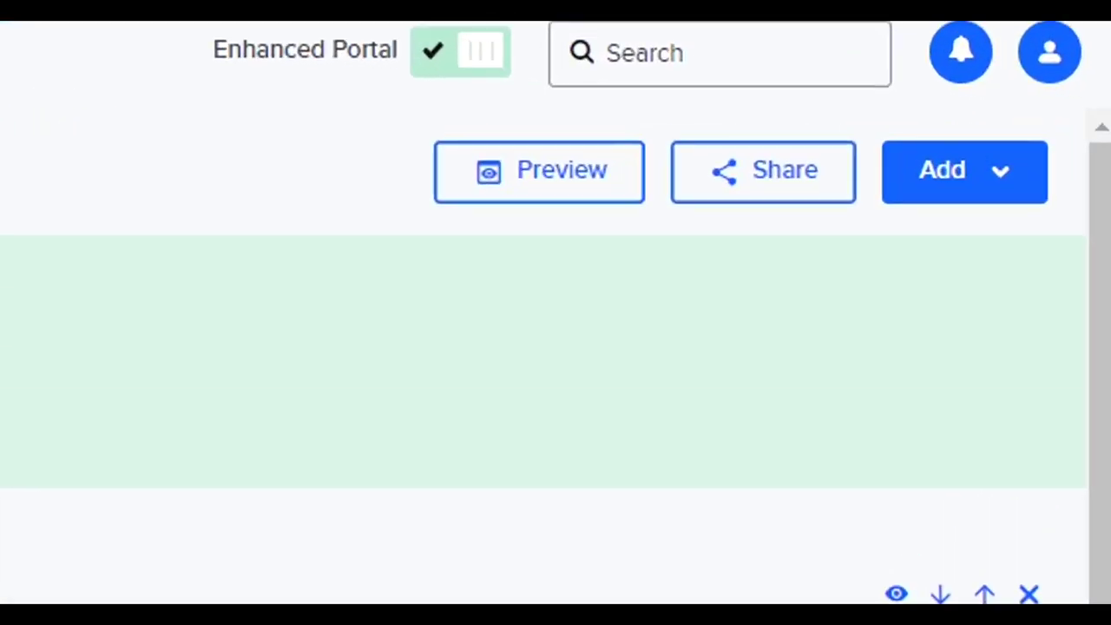
left_click(745, 170)
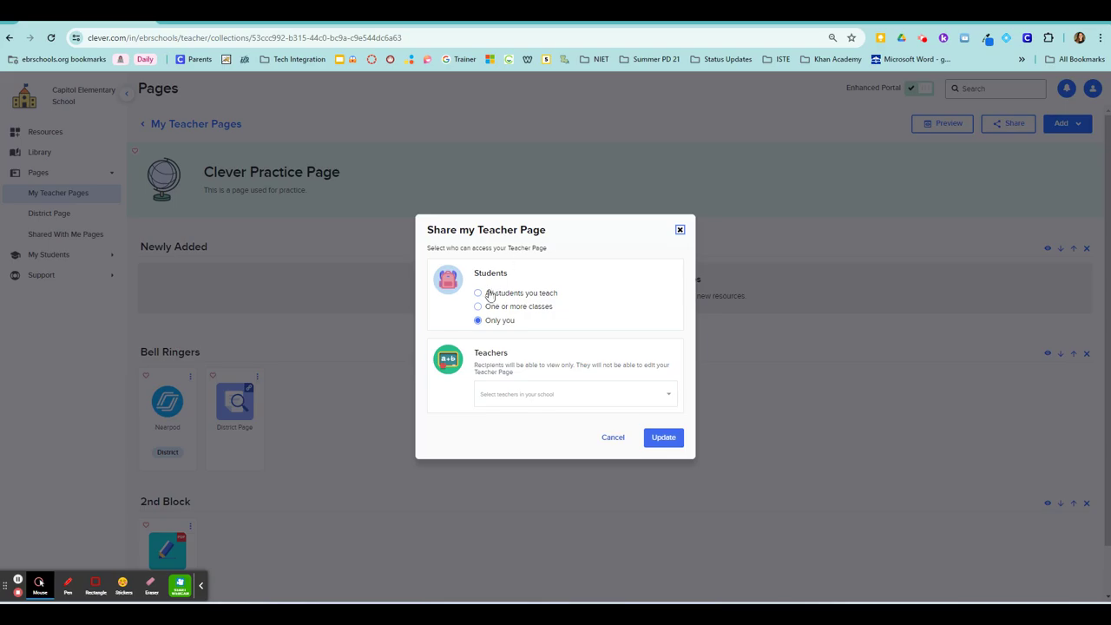
- Limit sharing to 'One or more classes' with only 2nd hour (18 students) selected
left_click(477, 294)
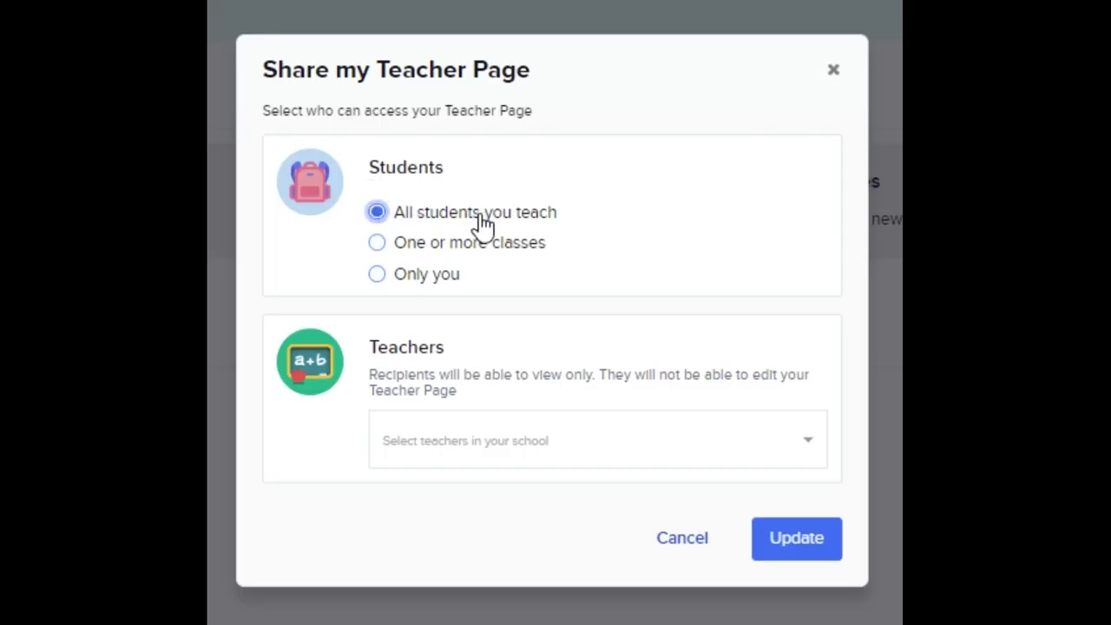
left_click(402, 243)
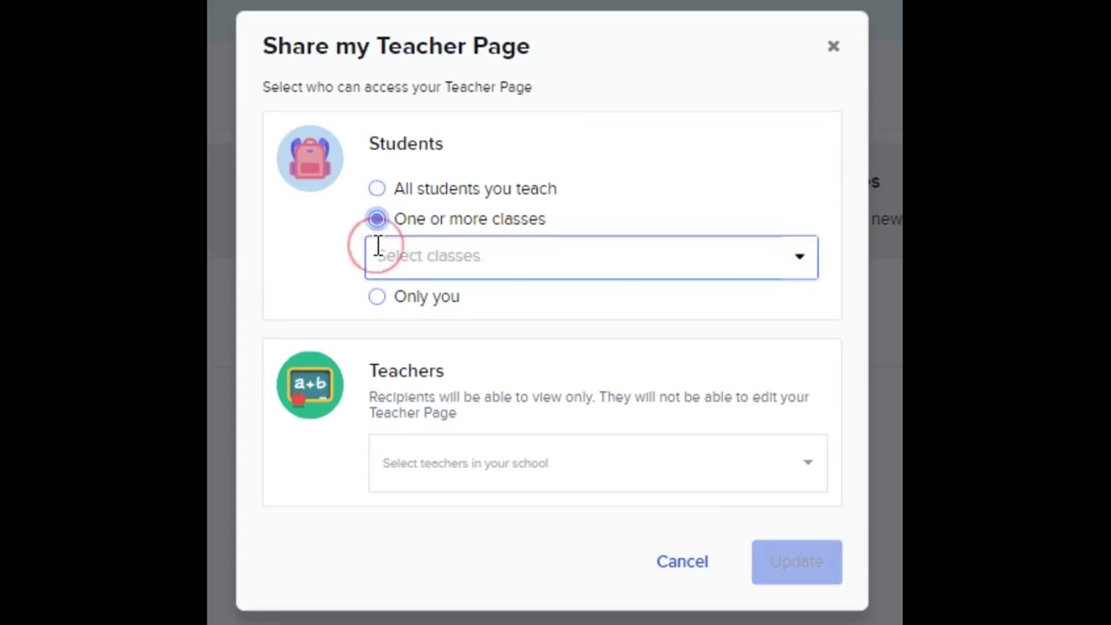
left_click(443, 249)
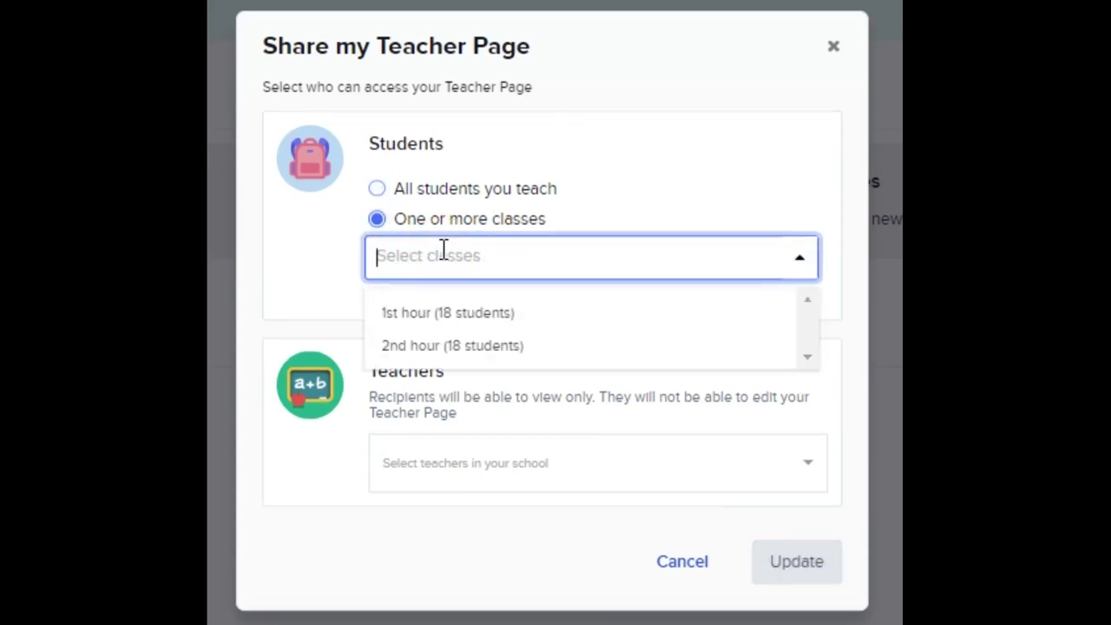
left_click(421, 318)
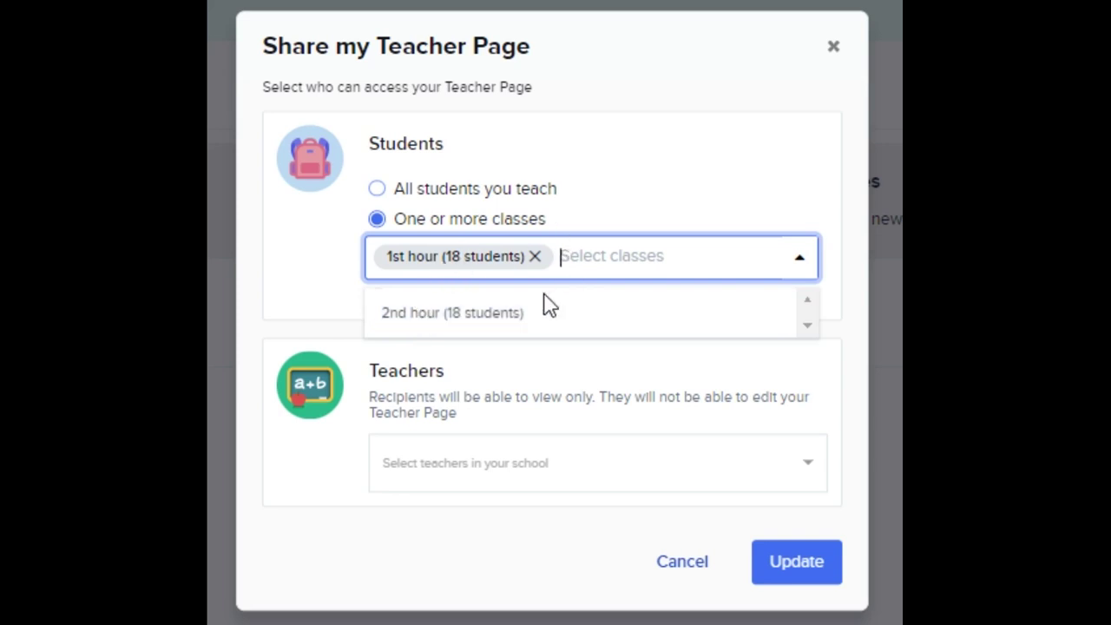
left_click(517, 317)
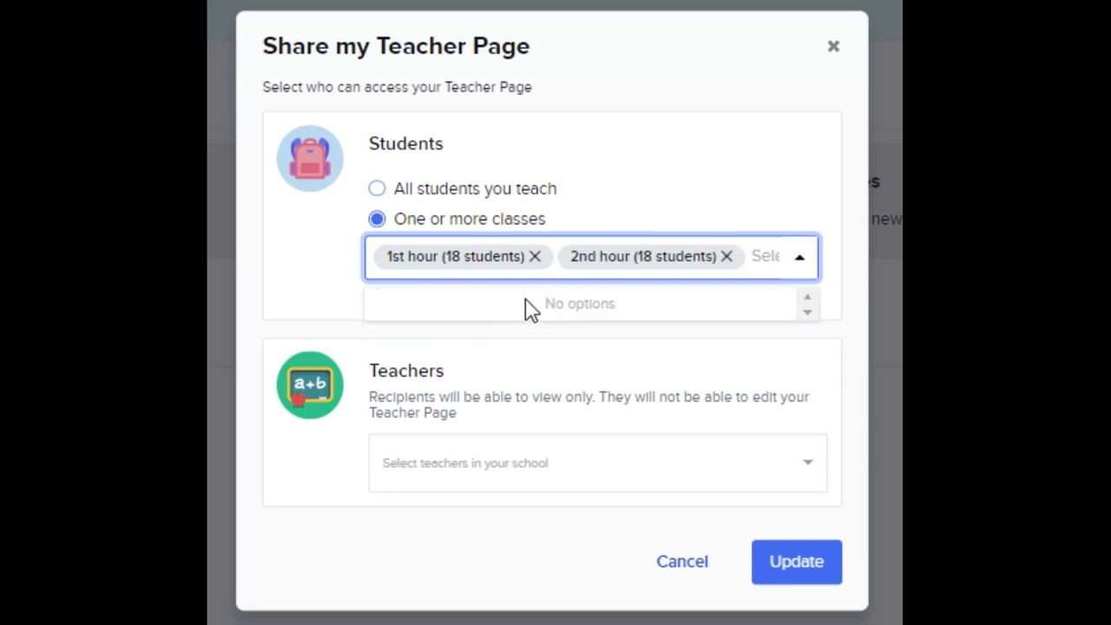
left_click(535, 257)
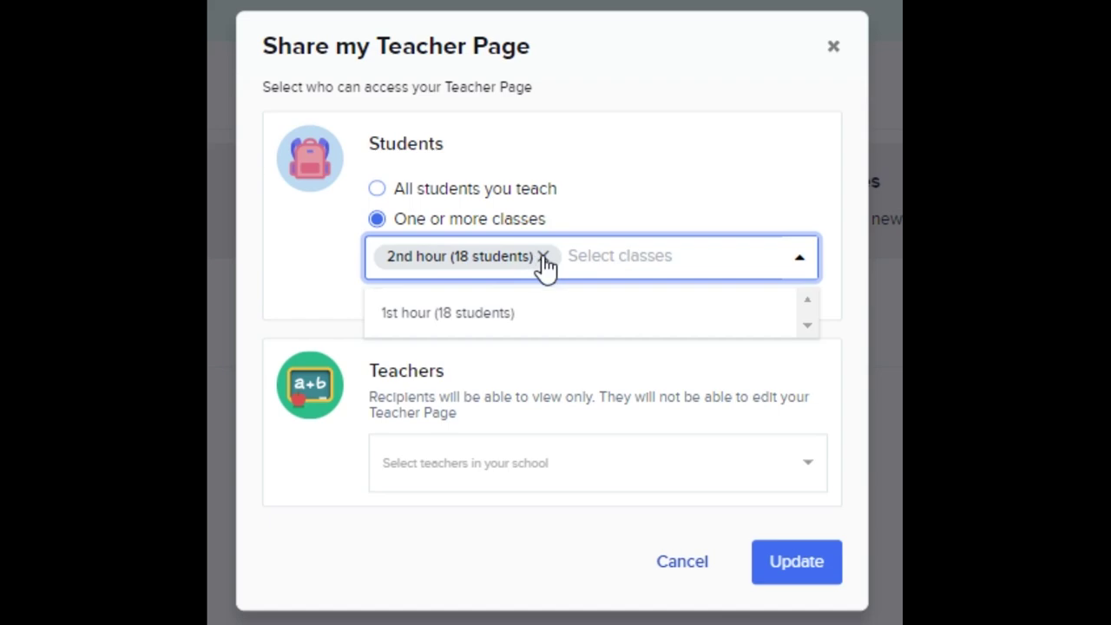
left_click(307, 236)
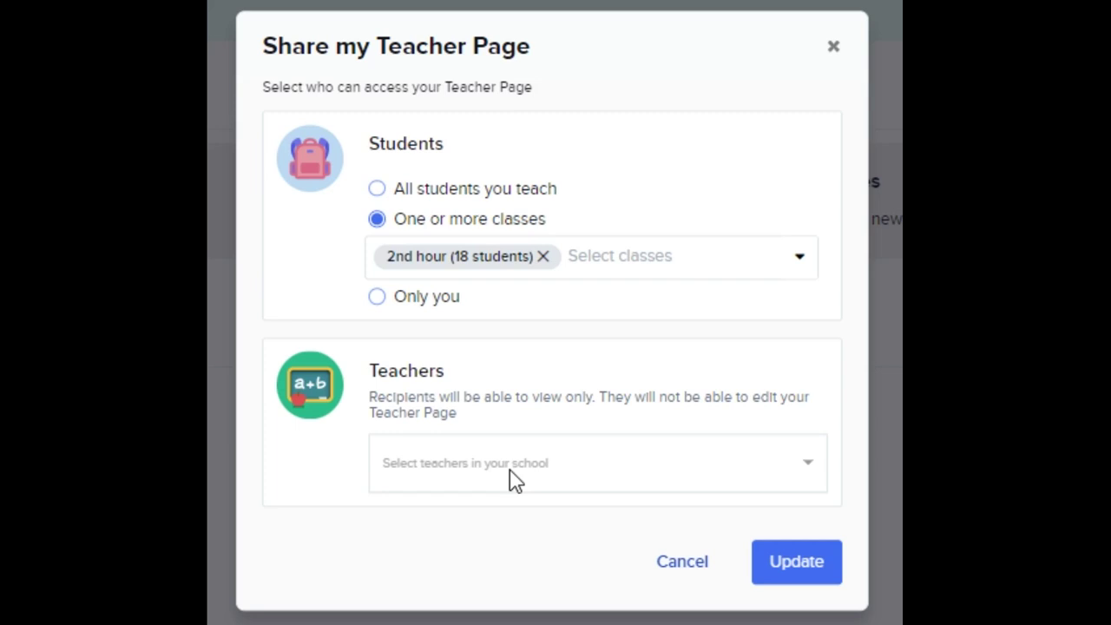
- Add one teacher from 'Select teachers in your school' and save the sharing with Update
left_click(437, 449)
scroll(645, 540, "down", 10)
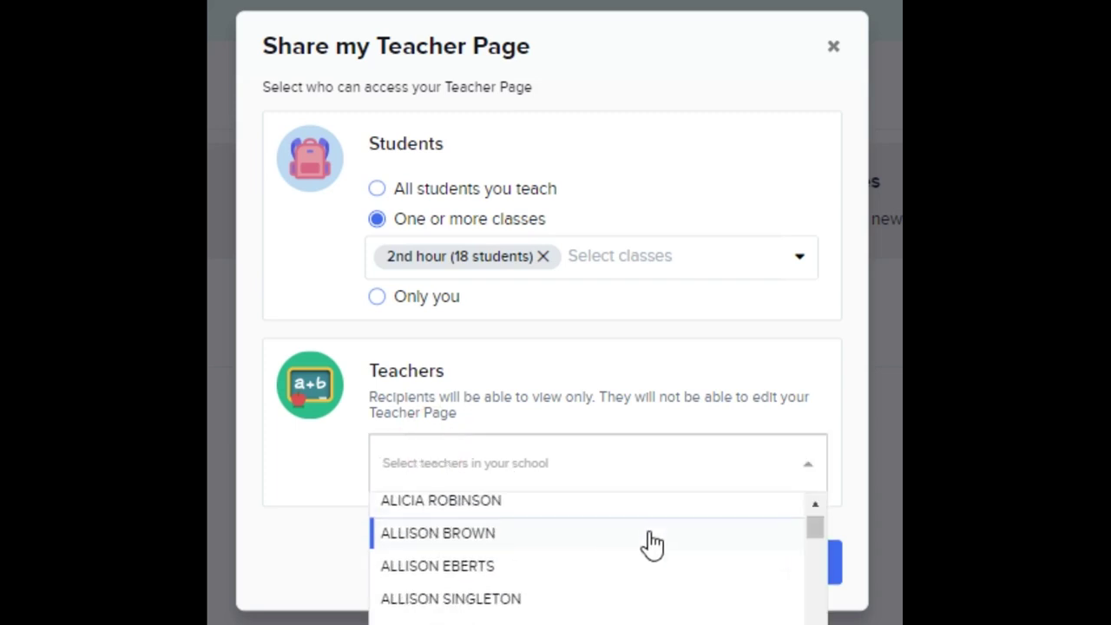
scroll(588, 620, "down", 15)
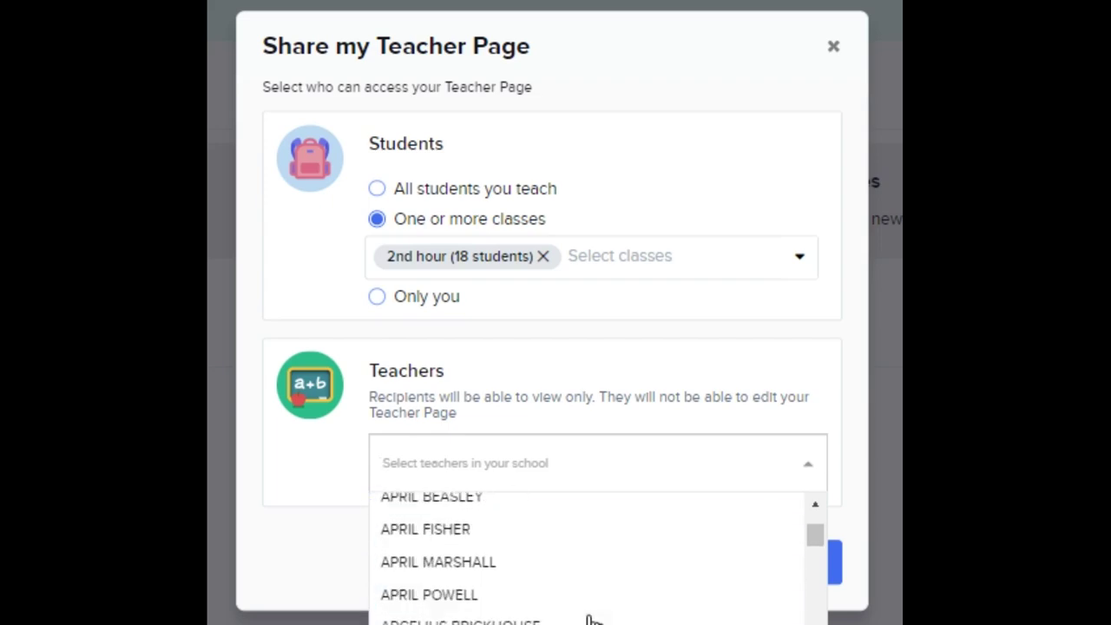
scroll(521, 599, "down", 3)
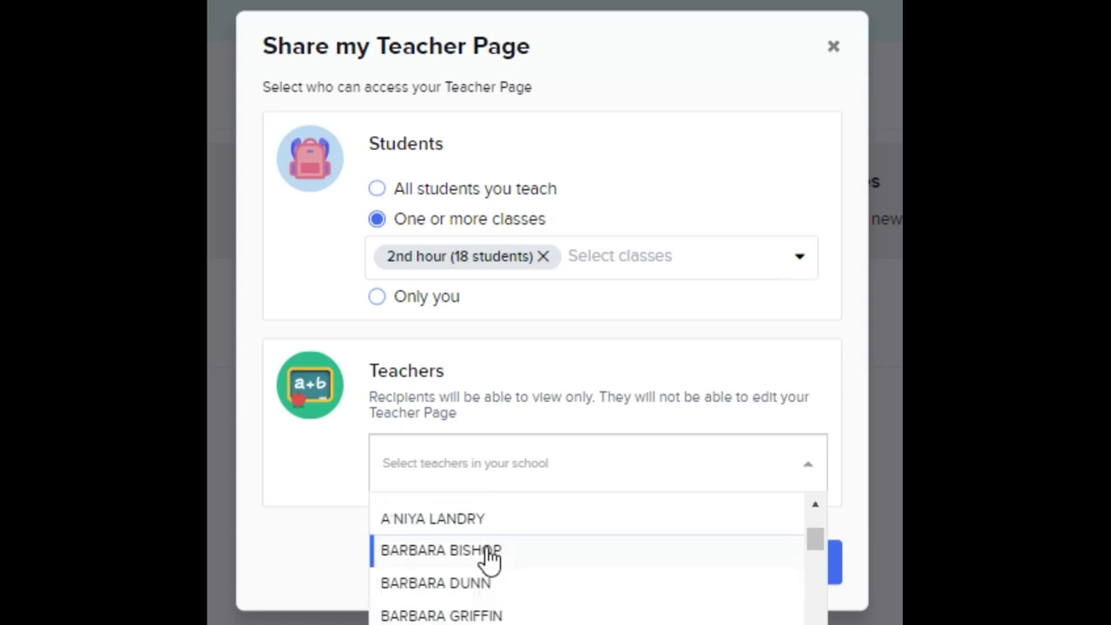
left_click(486, 561)
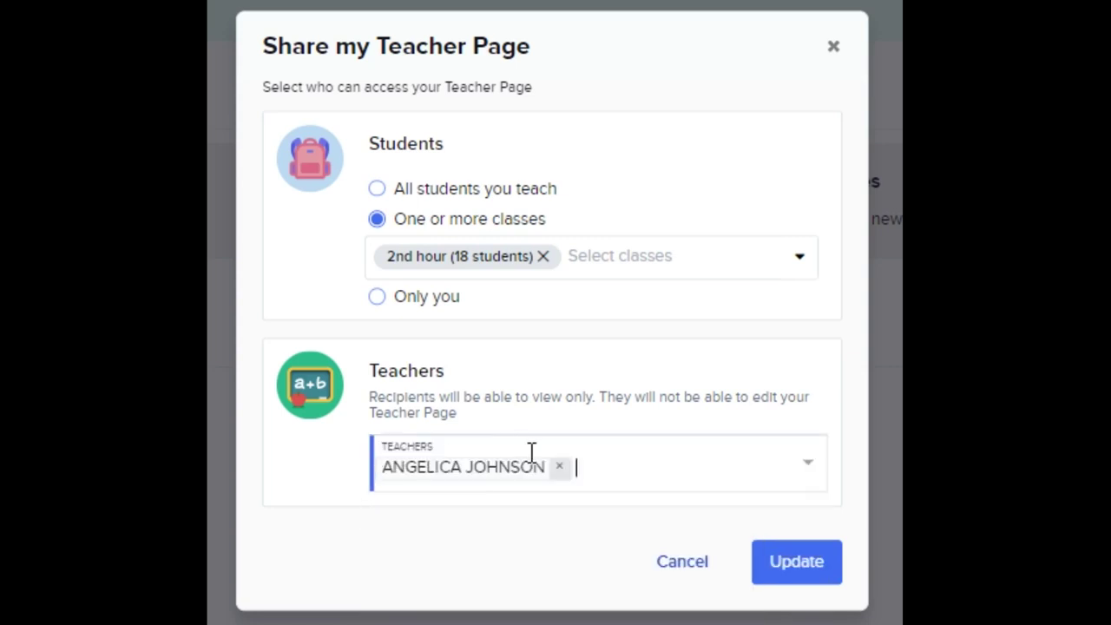
left_click(803, 564)
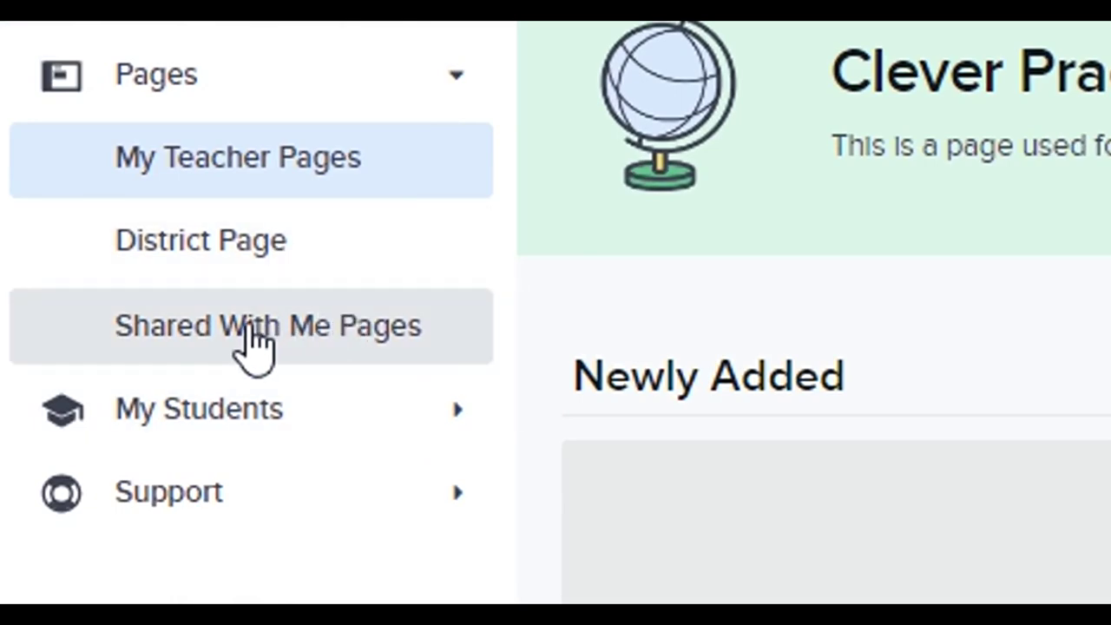
- Go to Shared With Me Pages under Pages in the sidebar
left_click(248, 334)
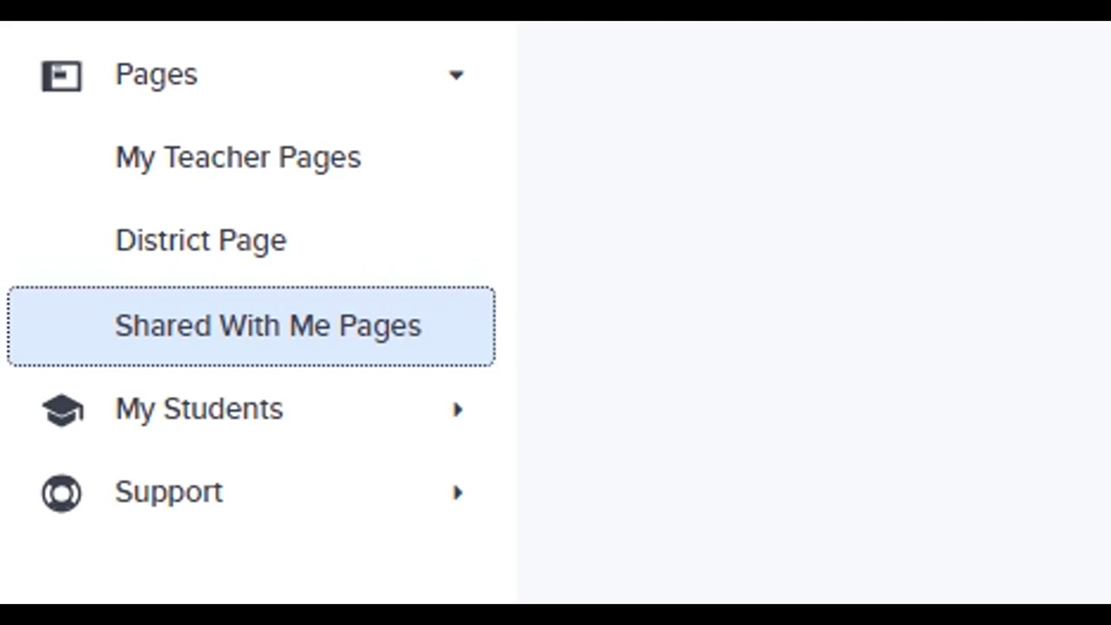